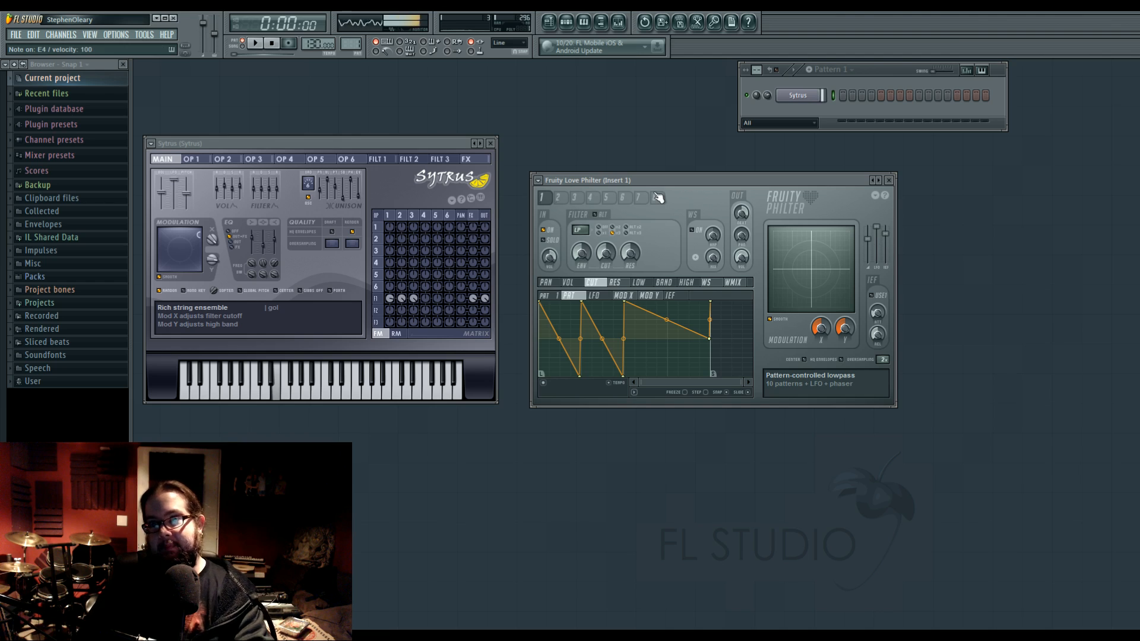
Reposition the Fruity Love Philter window and load its Default preset.
key("w")
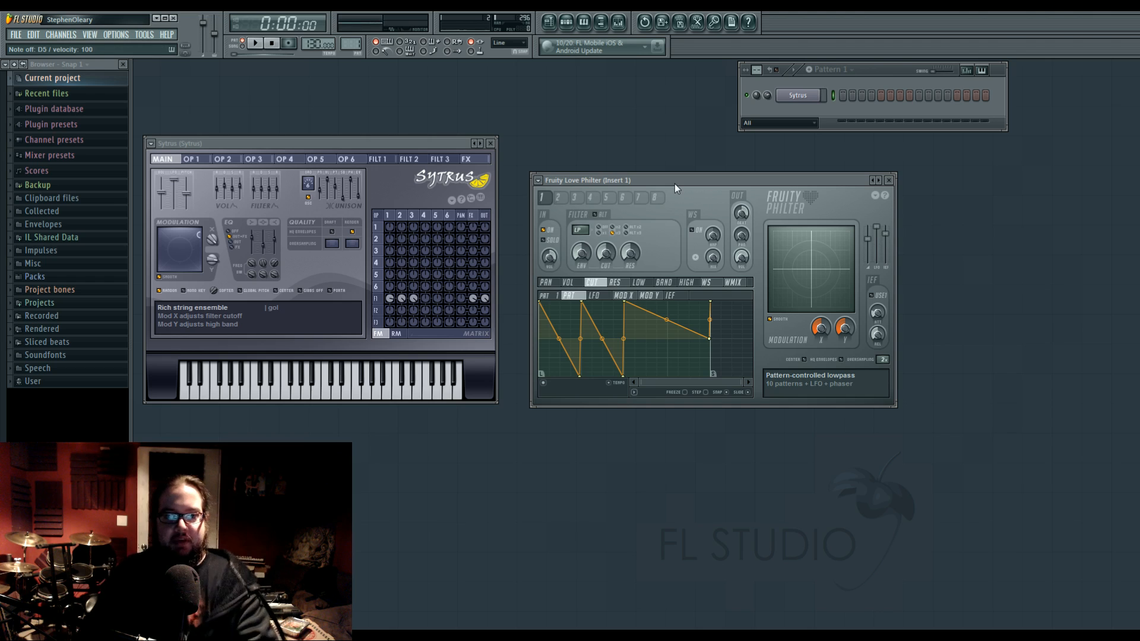
left_click_drag(674, 184, 698, 193)
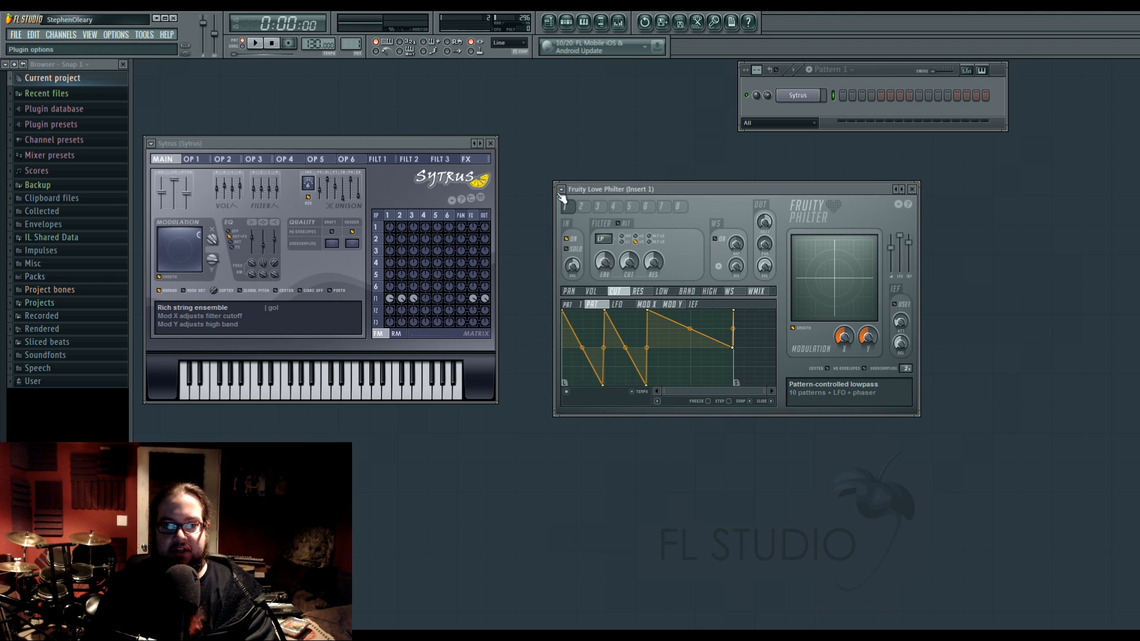
left_click(689, 270)
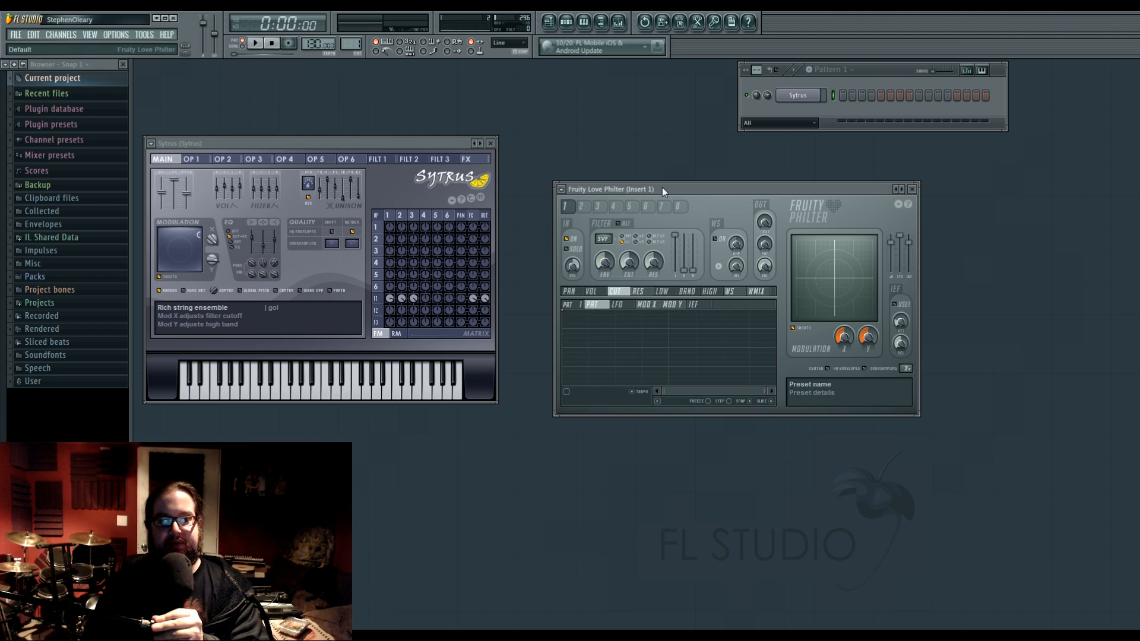
Compare Sytrus's Filter 1 editor and matrix with Fruity Love Philter's target and articulator sections.
left_click(376, 299)
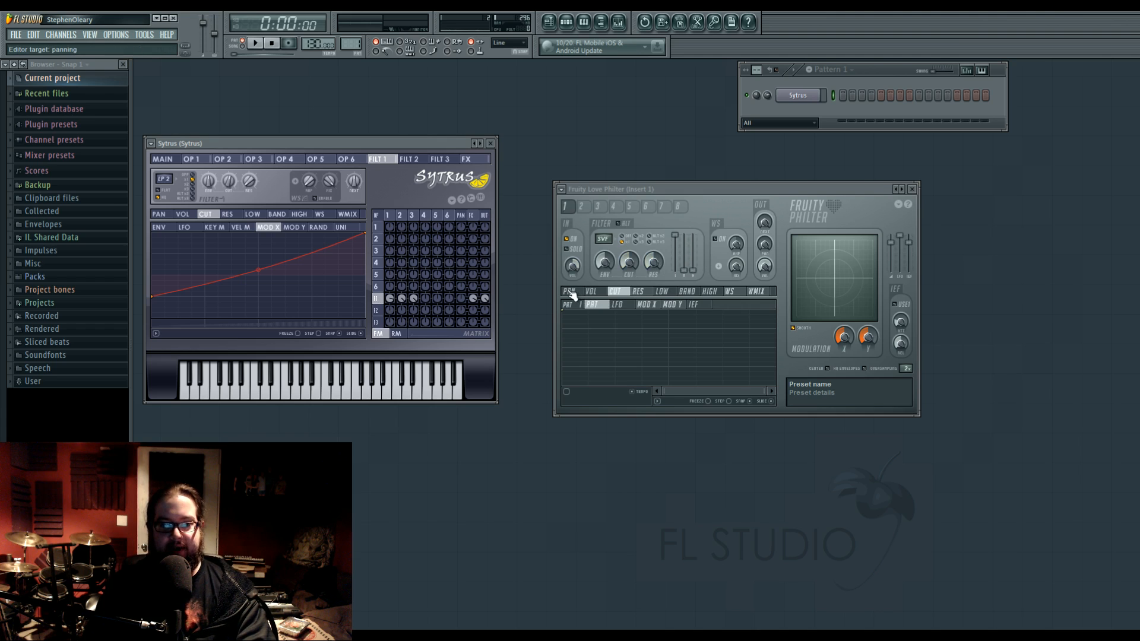
left_click_drag(571, 292, 653, 291)
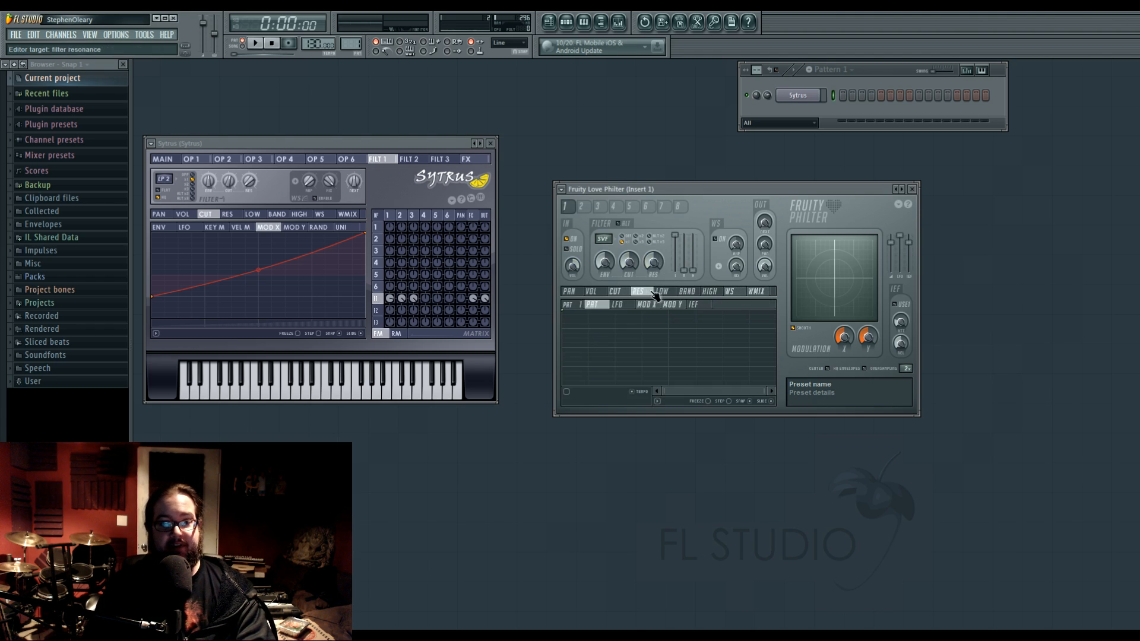
mouse_move(584, 306)
left_mouse_down()
mouse_move(693, 306)
mouse_move(599, 310)
left_mouse_up()
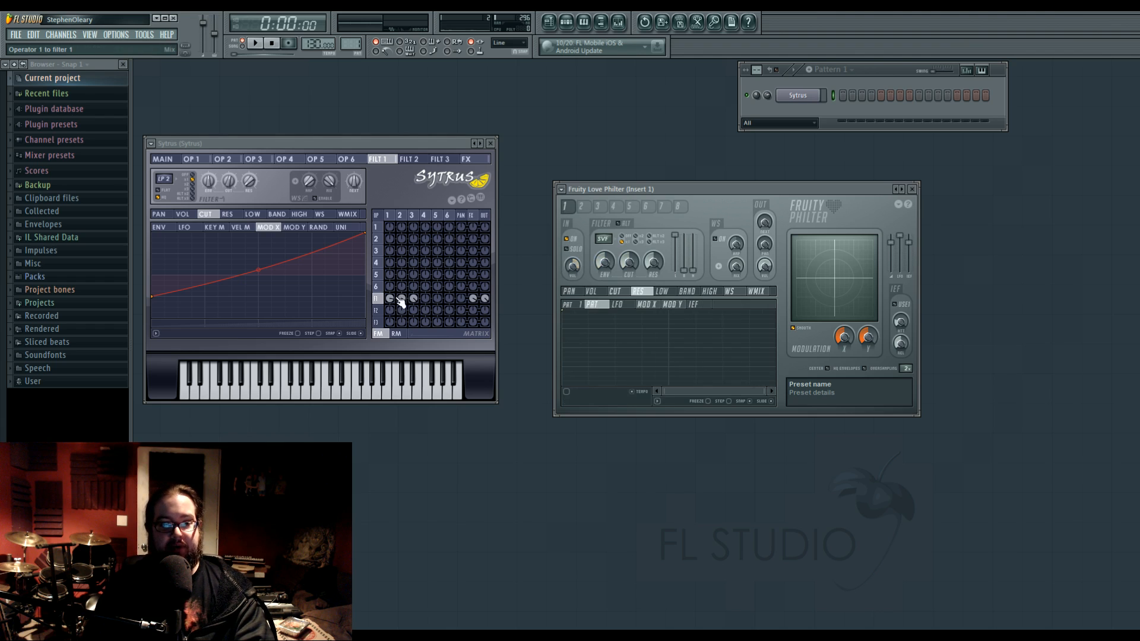
left_click(381, 304)
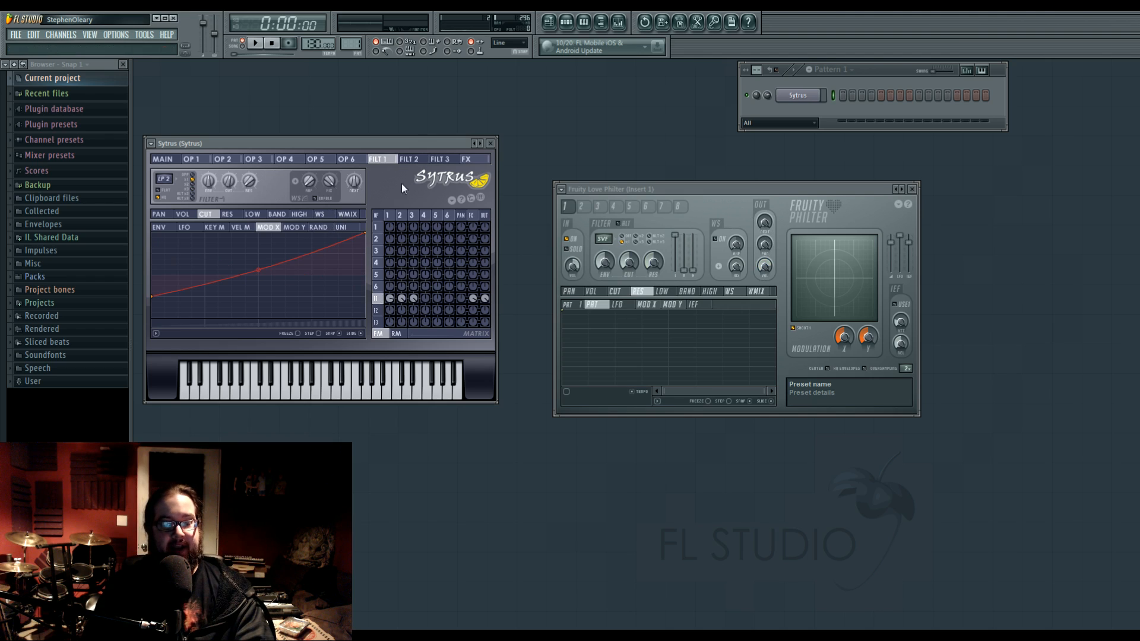
Close the Sytrus window and move the Fruity Love Philter window nearer the centre of the workspace.
left_click_drag(672, 186, 641, 192)
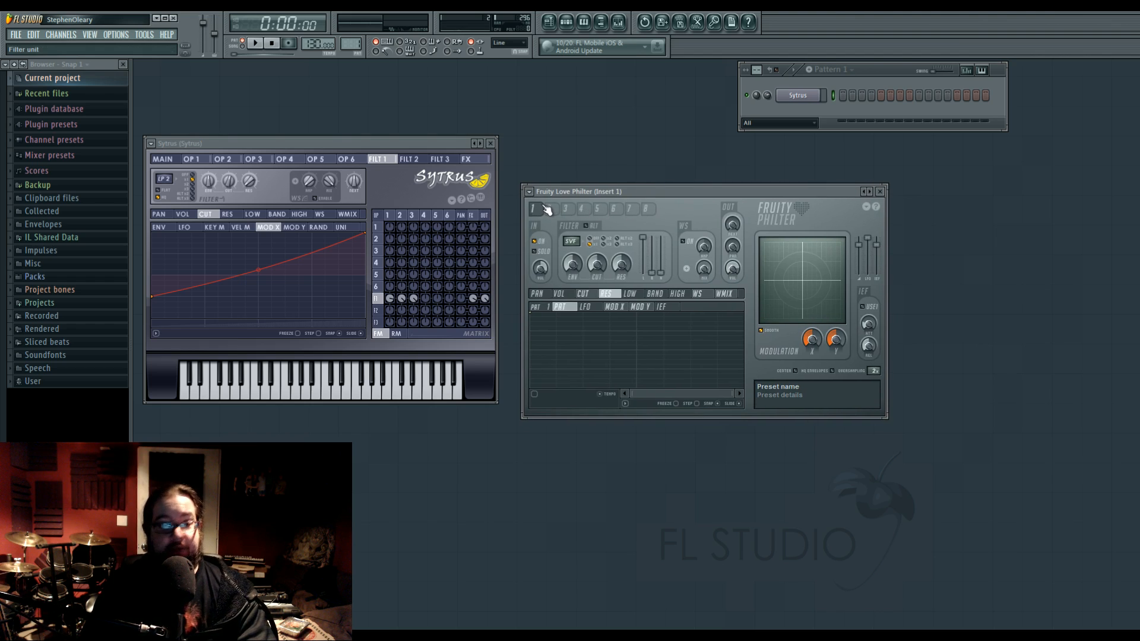
left_click(490, 143)
left_click_drag(650, 194, 593, 214)
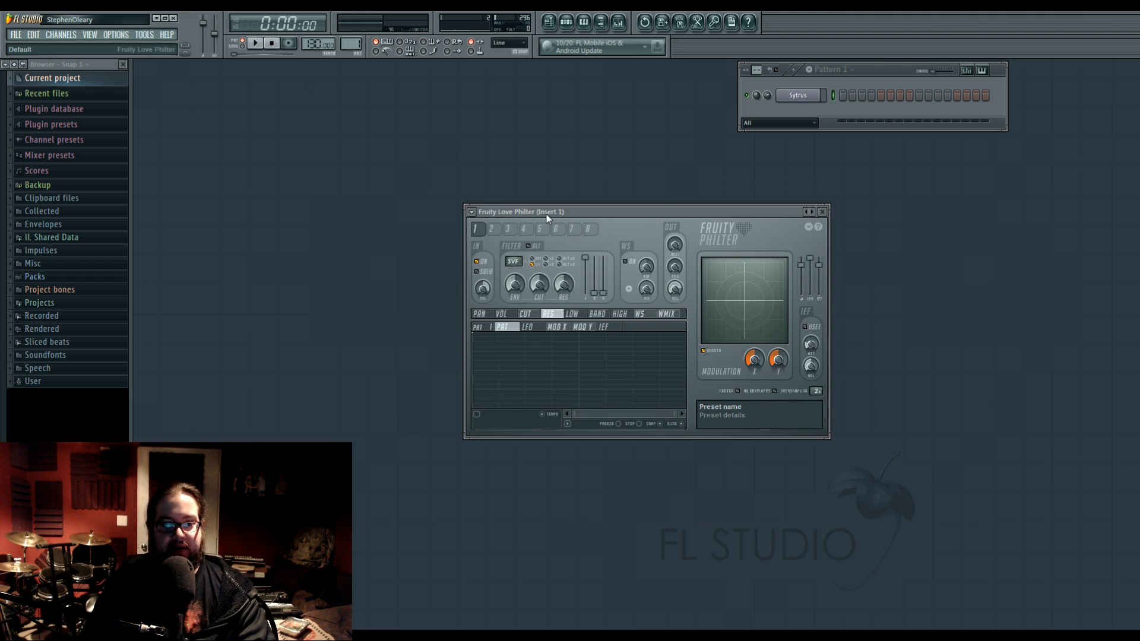
Look through Fruity Love Philter's eight filter units, ending on unit 1.
left_click(556, 233)
left_click_drag(555, 235, 481, 239)
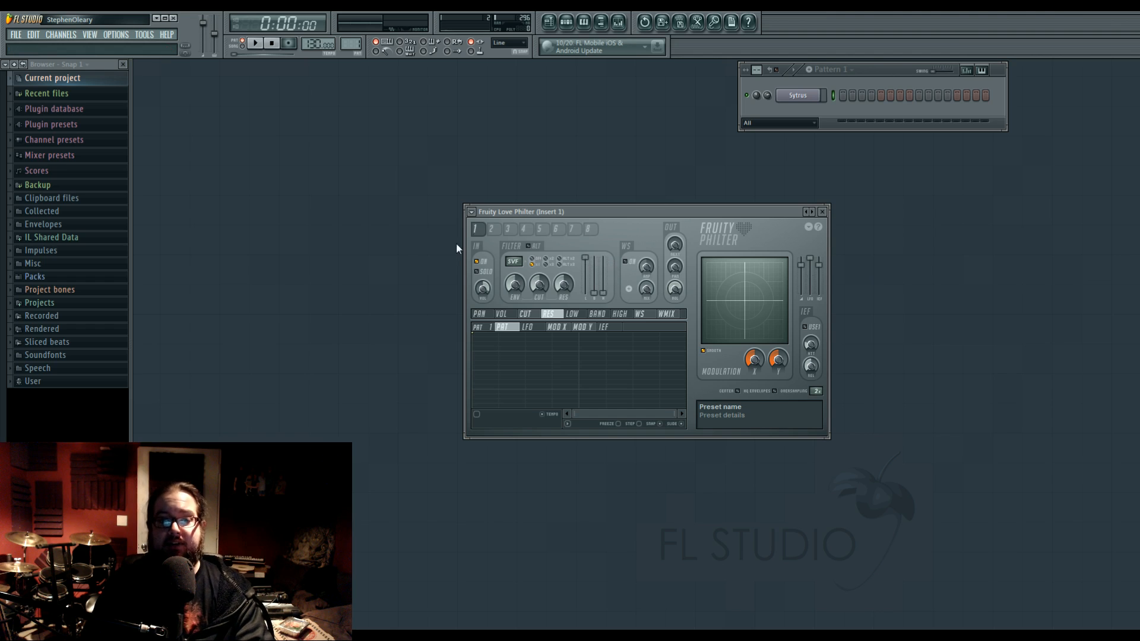
left_click(491, 231)
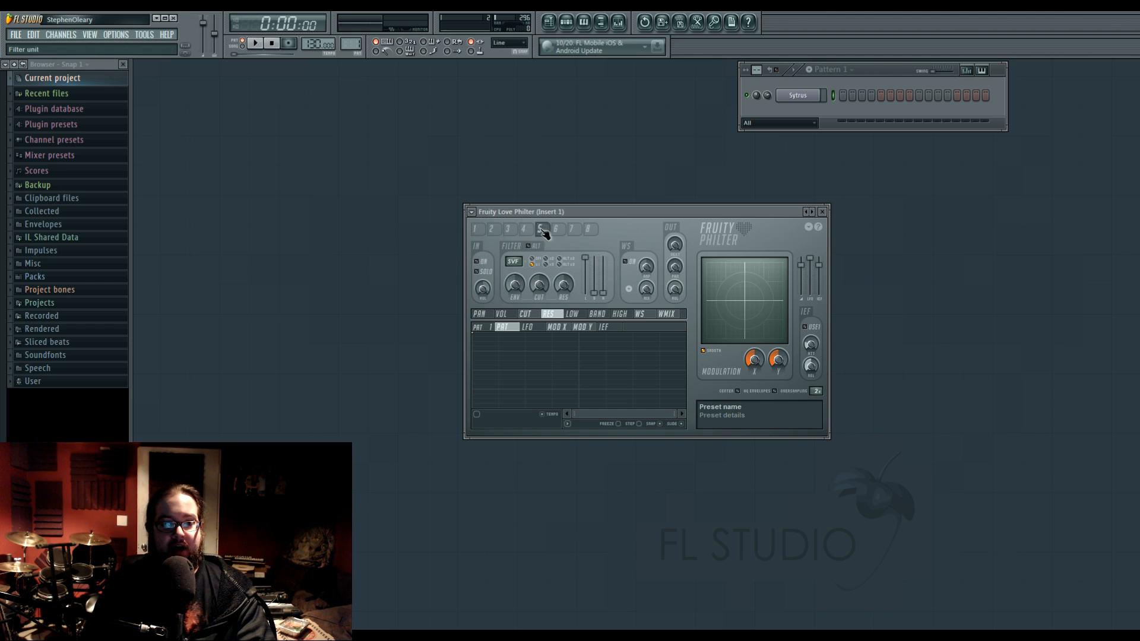
left_click(510, 230)
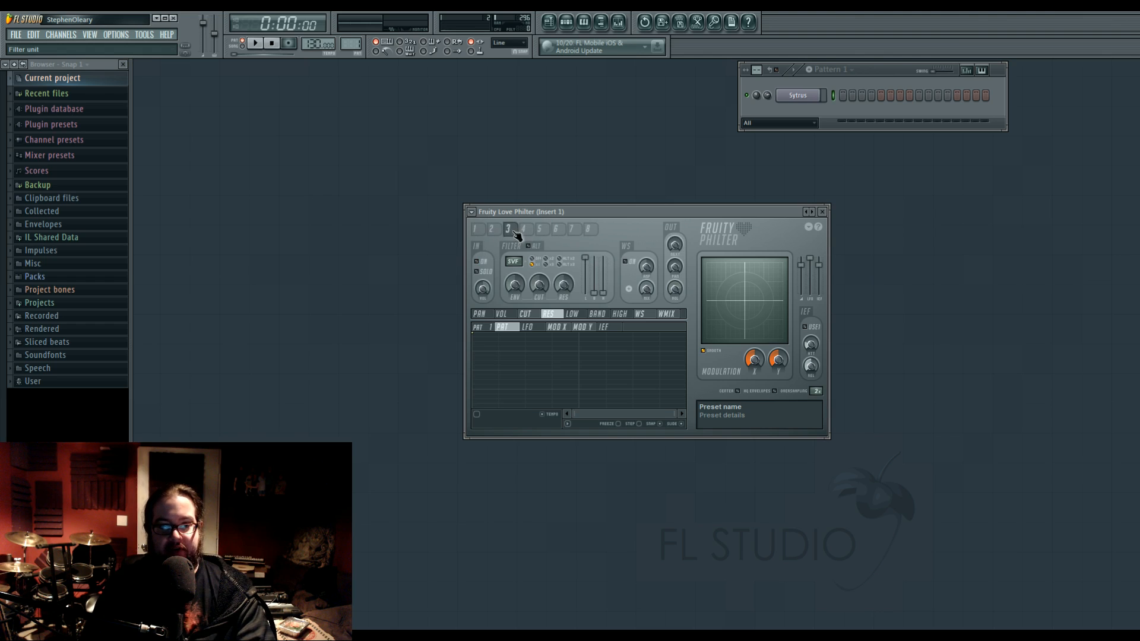
left_click(481, 231)
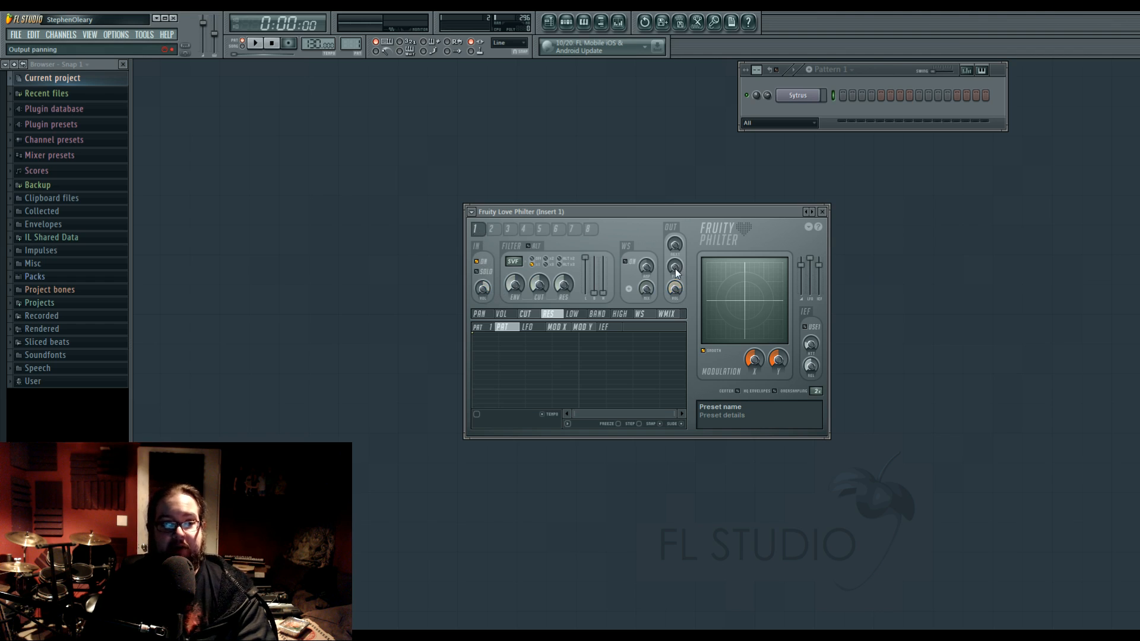
Try out filter unit 1's output panning and its send to the next filter.
left_click_drag(675, 268, 675, 285)
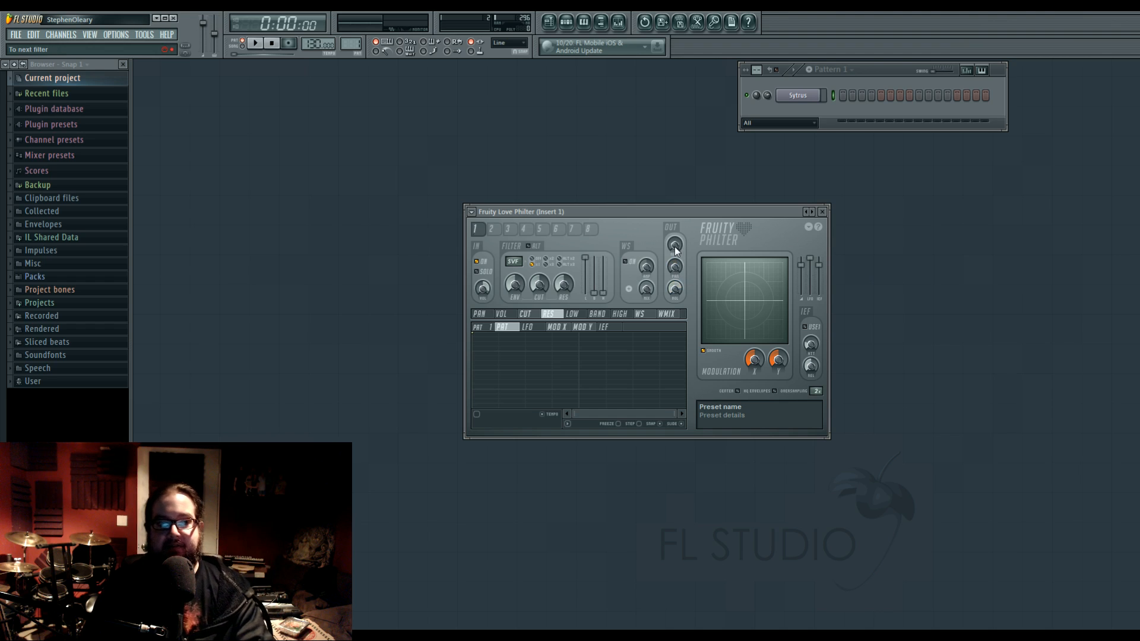
left_click_drag(675, 247, 676, 214)
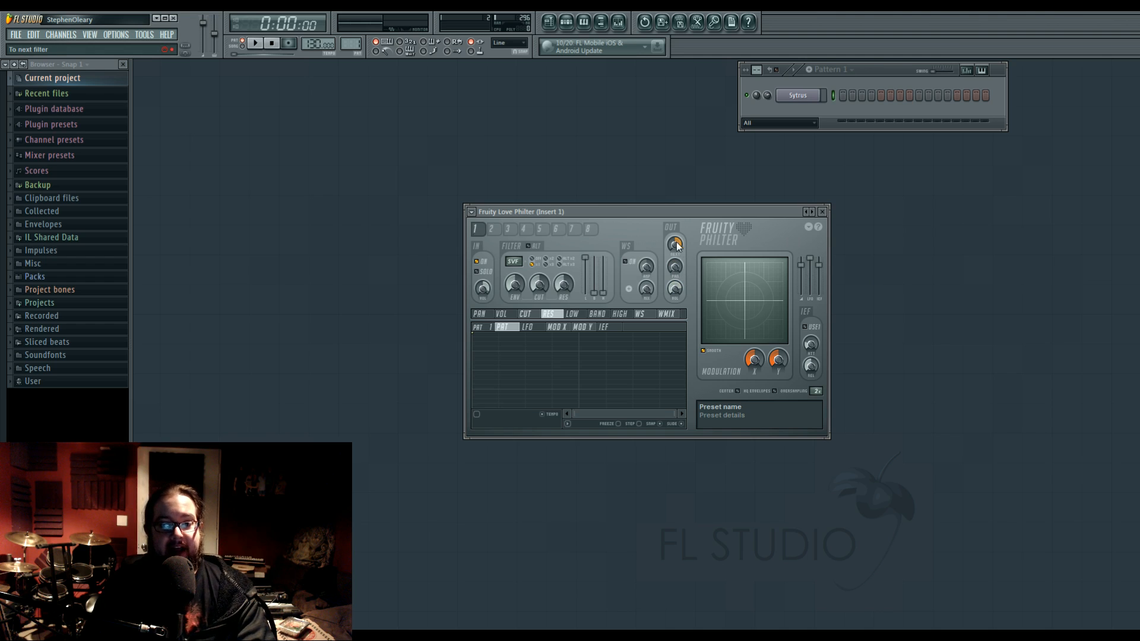
left_click_drag(678, 246, 677, 291)
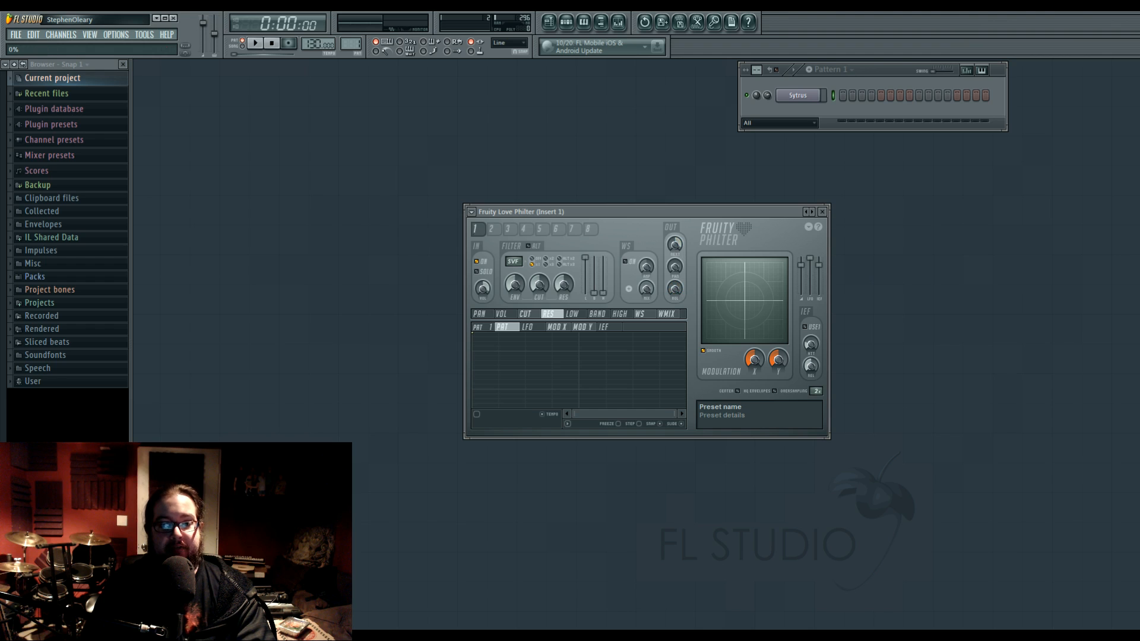
Switch on filter unit 2 and adjust its input volume.
left_click(492, 230)
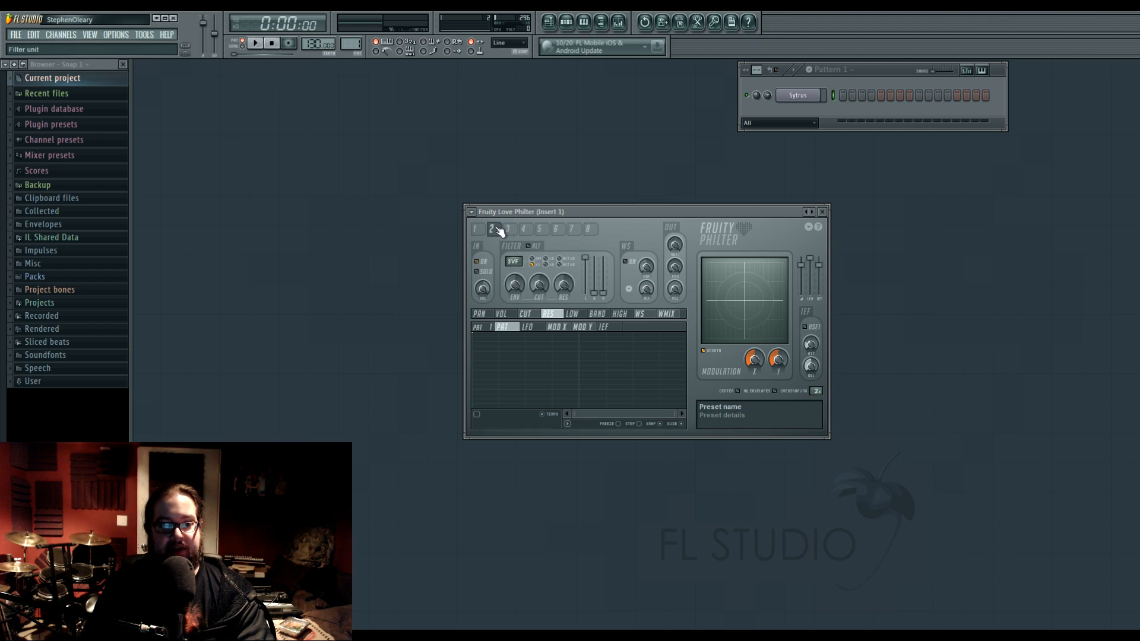
left_click(477, 260)
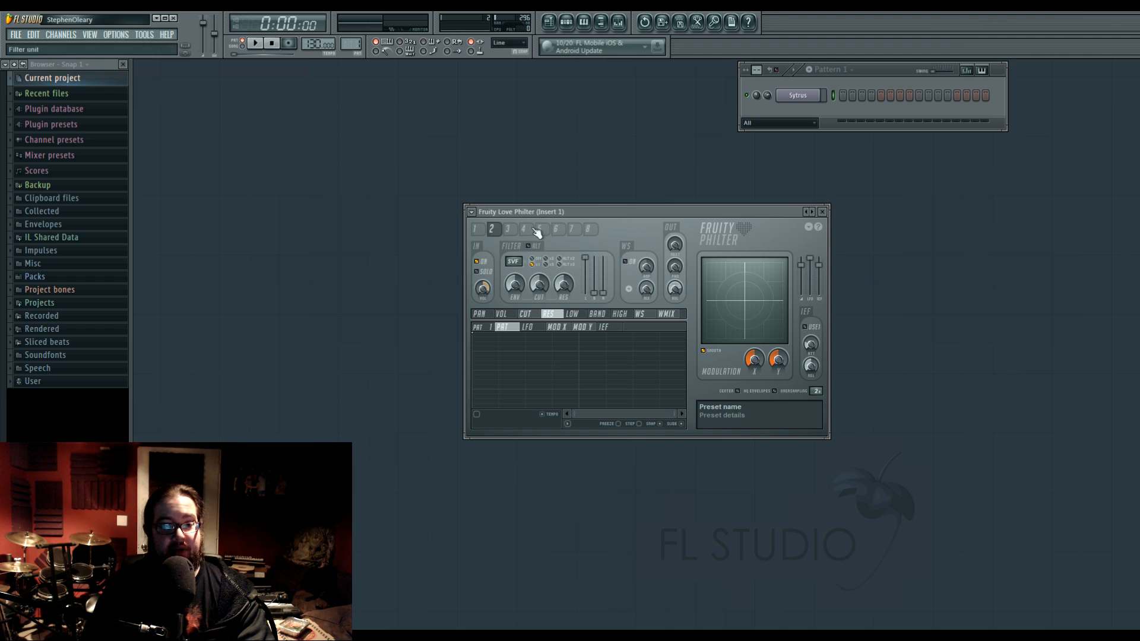
mouse_move(539, 216)
left_mouse_down()
mouse_move(539, 266)
mouse_move(501, 256)
mouse_move(522, 209)
mouse_move(520, 220)
left_mouse_up()
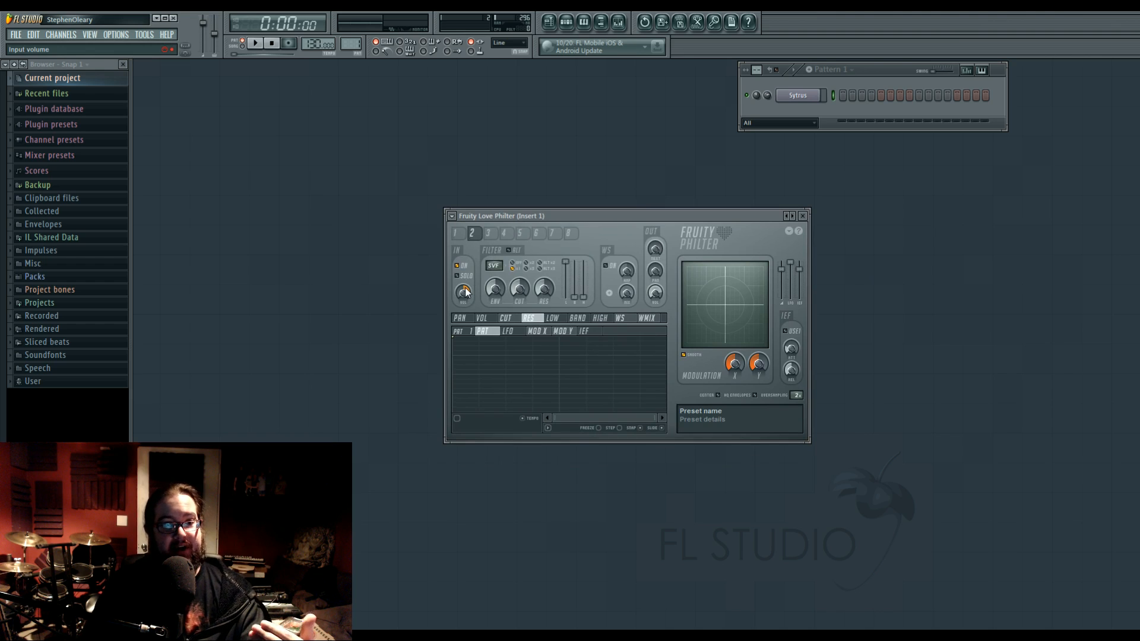
left_click_drag(466, 291, 466, 297)
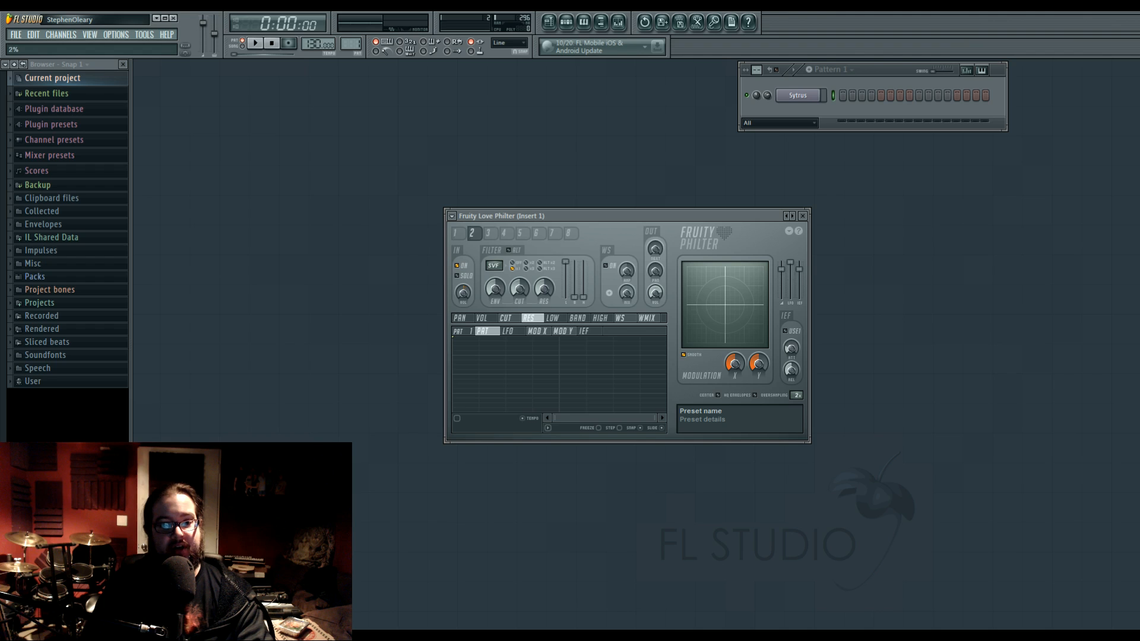
Compare the input and output controls of filter units 1, 2 and 8, ending on unit 1.
left_click(458, 234)
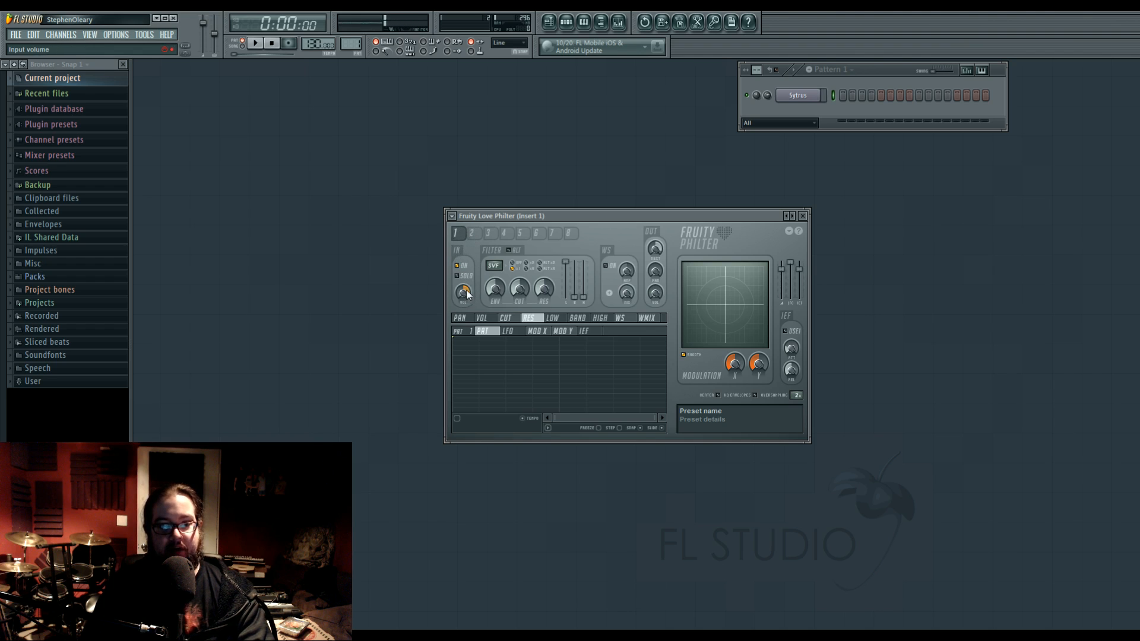
left_click(473, 234)
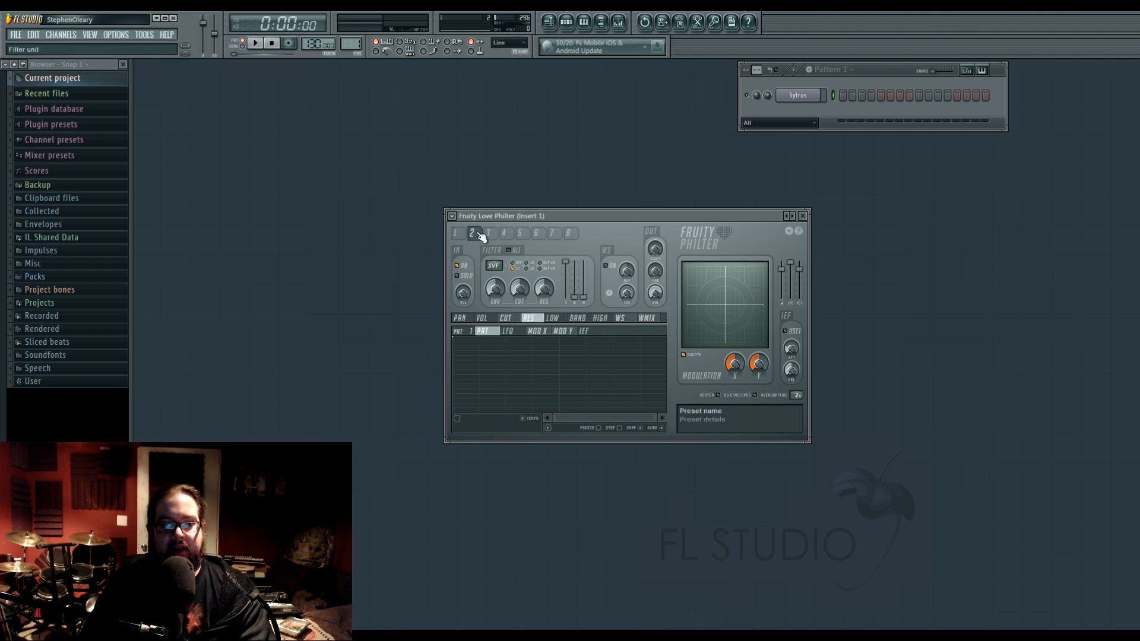
left_click(560, 233)
left_click(568, 233)
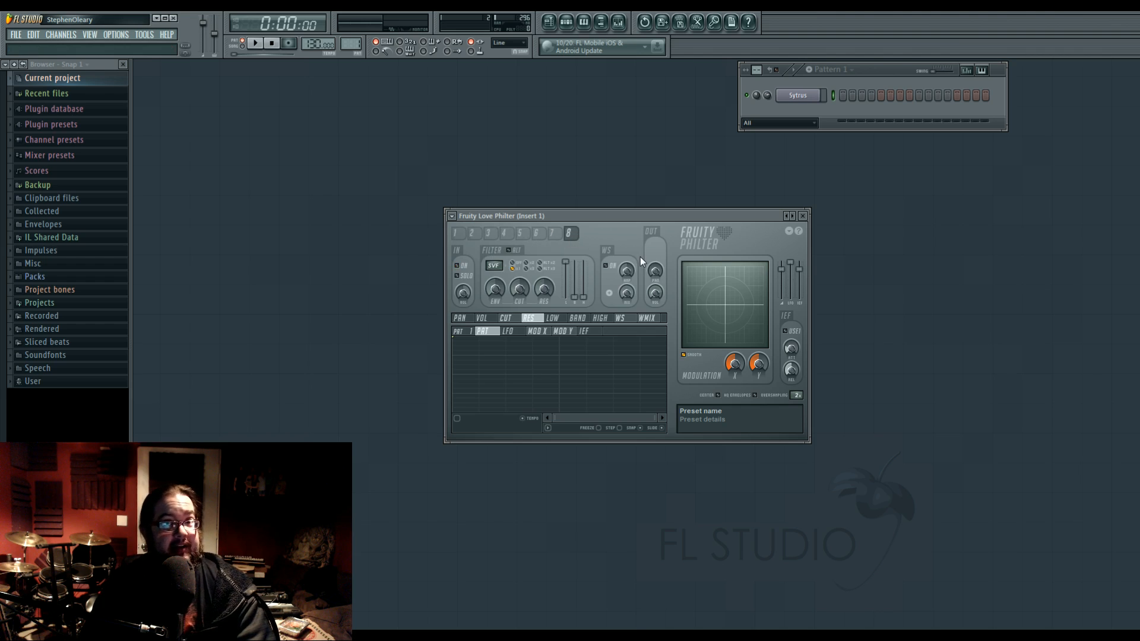
left_click(455, 233)
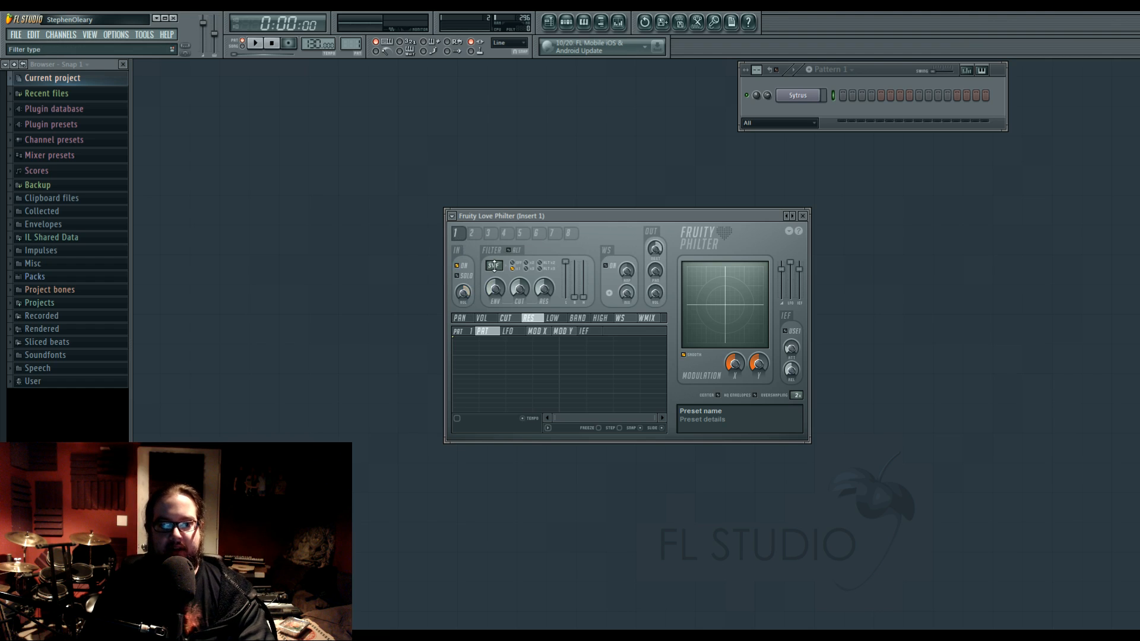
left_click(472, 233)
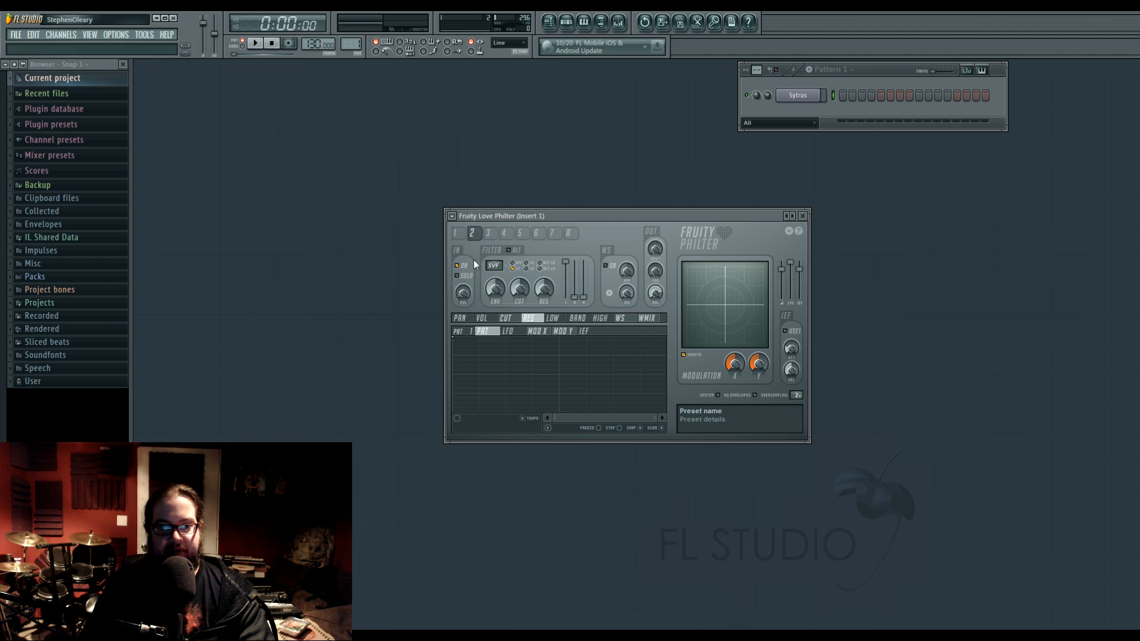
left_click(458, 234)
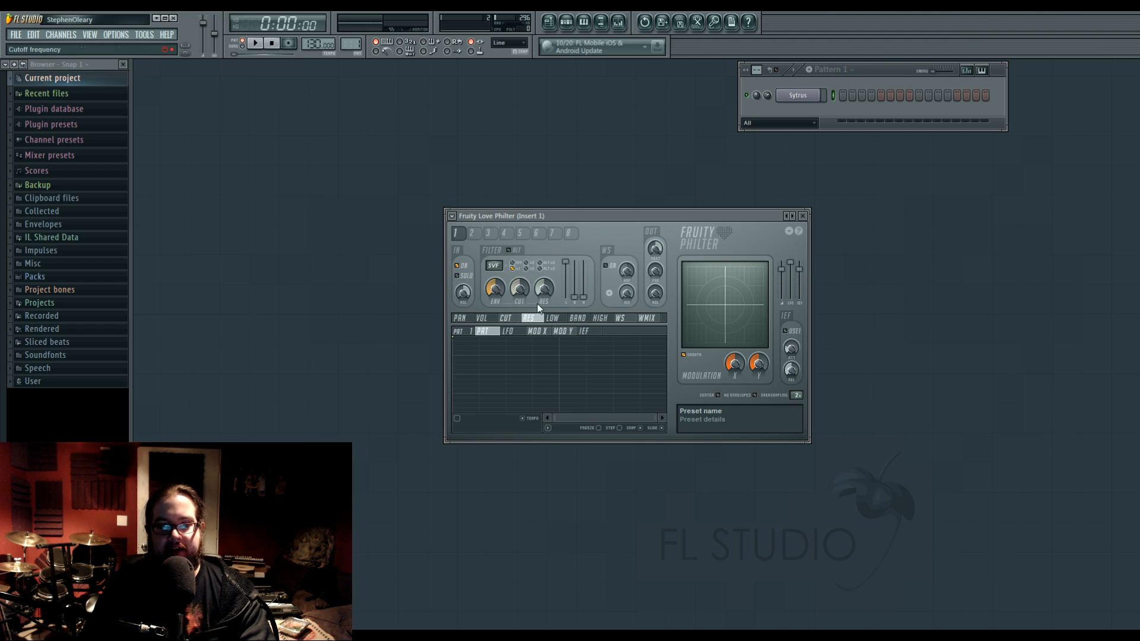
Raise the Band and High levels of filter unit 1's SVF filter to maximum.
left_click_drag(495, 265, 495, 266)
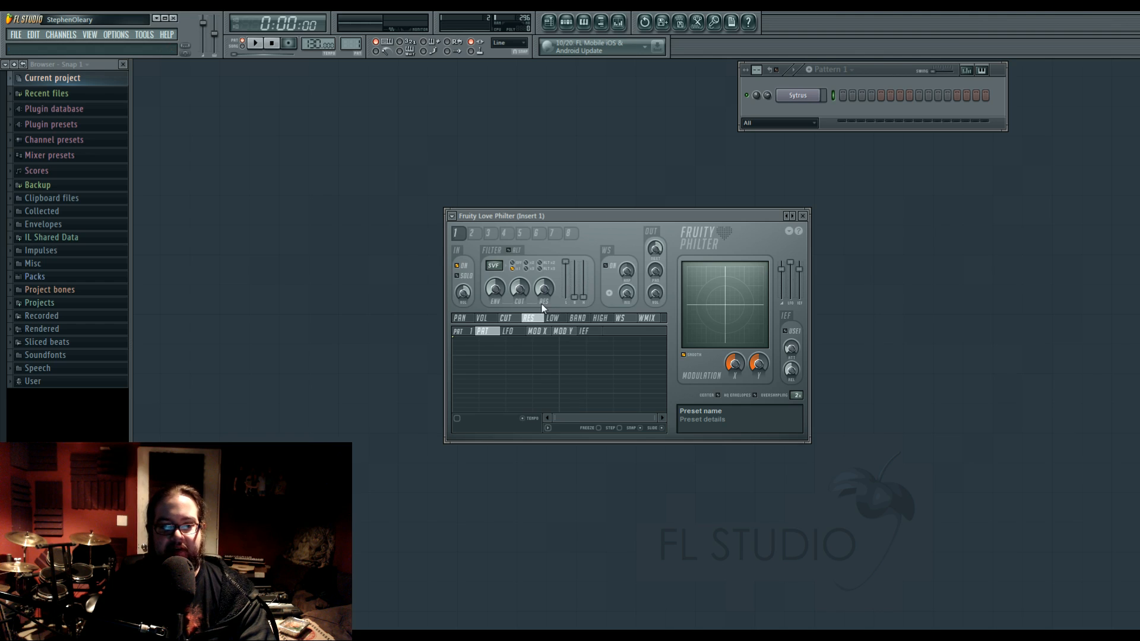
mouse_move(574, 297)
left_mouse_down()
mouse_move(583, 262)
mouse_move(574, 297)
mouse_move(566, 271)
mouse_move(565, 297)
left_mouse_up()
left_click_drag(574, 297, 583, 265)
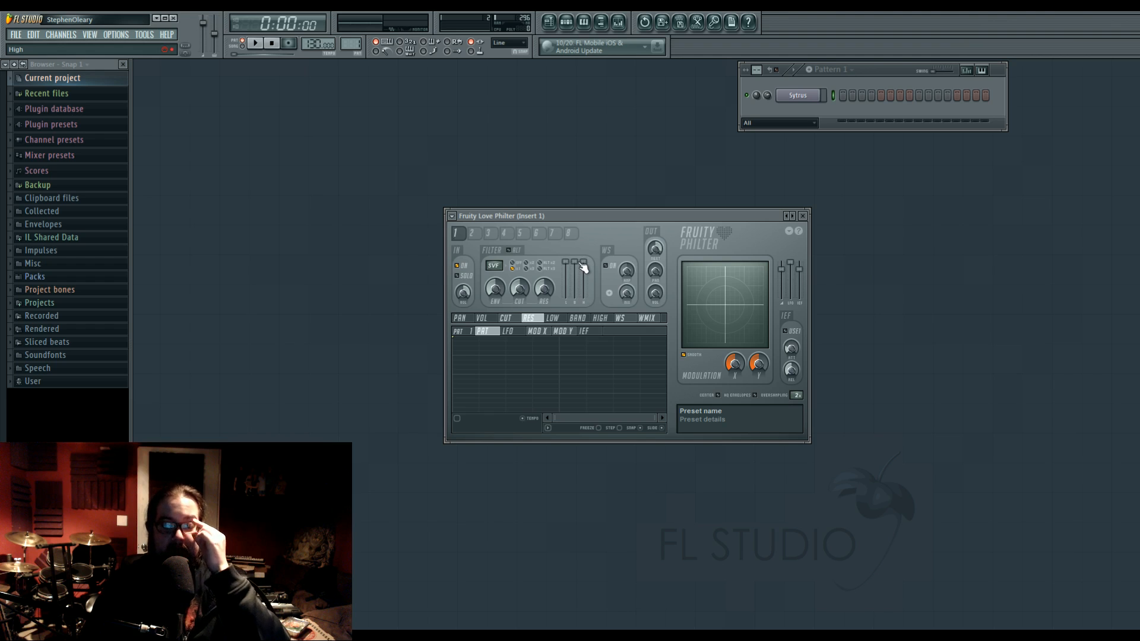
Try out the LFO on filter unit 1's Low level by enabling it, adjusting the send to the next filter and playing a note.
mouse_move(559, 322)
left_mouse_down()
mouse_move(604, 320)
mouse_move(557, 323)
mouse_move(571, 324)
left_mouse_up()
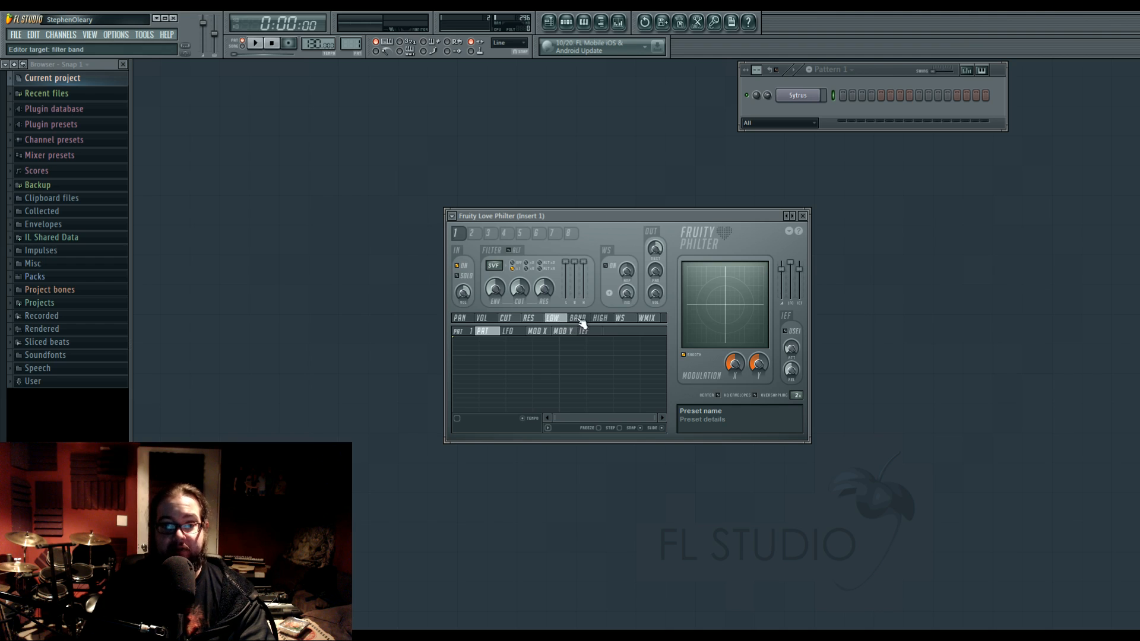
left_click(512, 331)
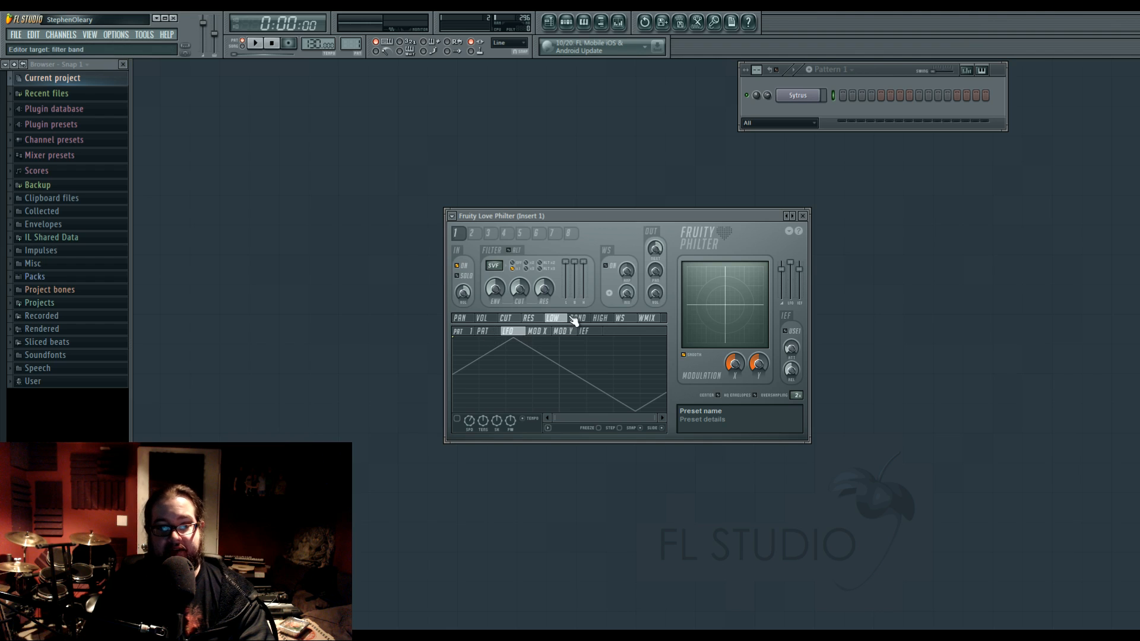
left_click(458, 419)
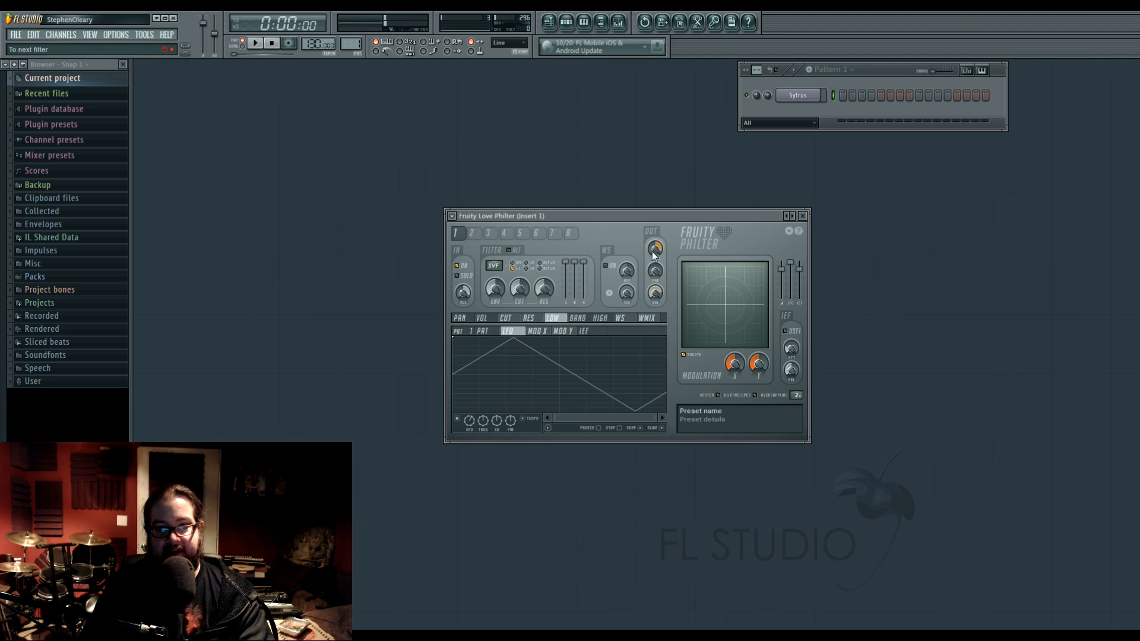
left_click_drag(653, 250, 653, 247)
key("c")
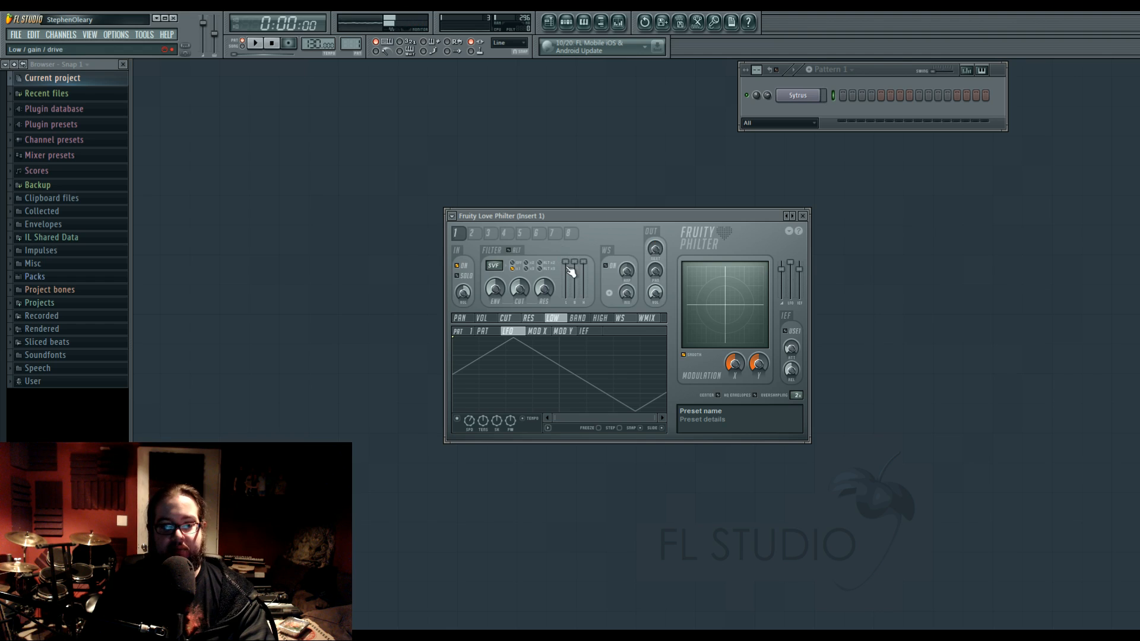
Try filter unit 1's Low level and cutoff controls, and change its filter type to LP.
left_click_drag(566, 263, 567, 263)
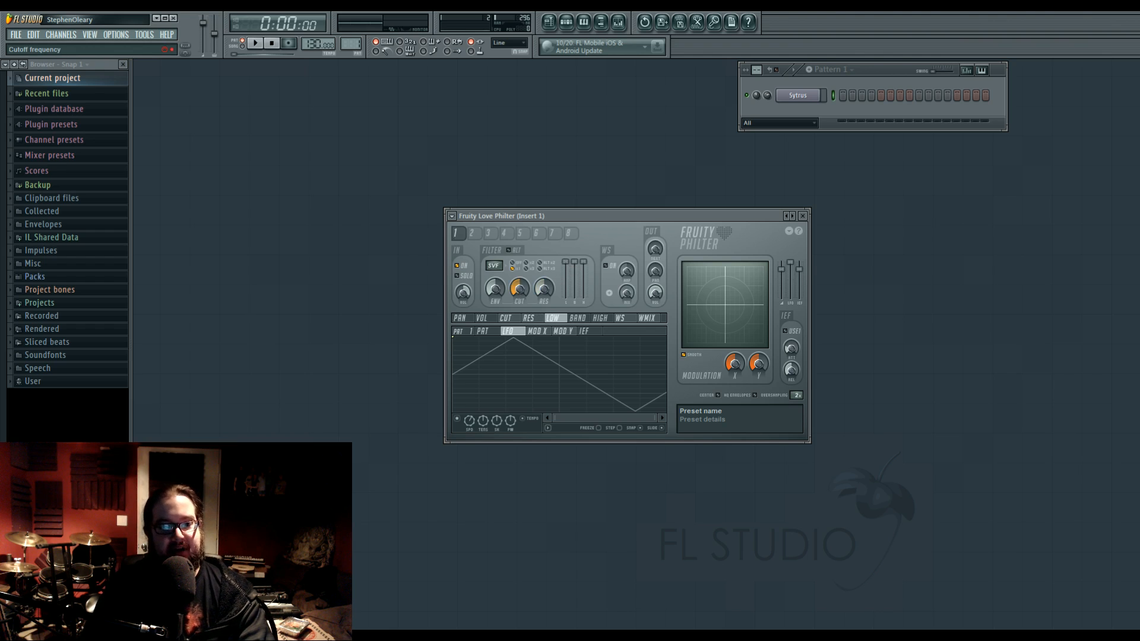
mouse_move(521, 293)
left_mouse_down()
mouse_move(521, 327)
mouse_move(521, 285)
left_mouse_up()
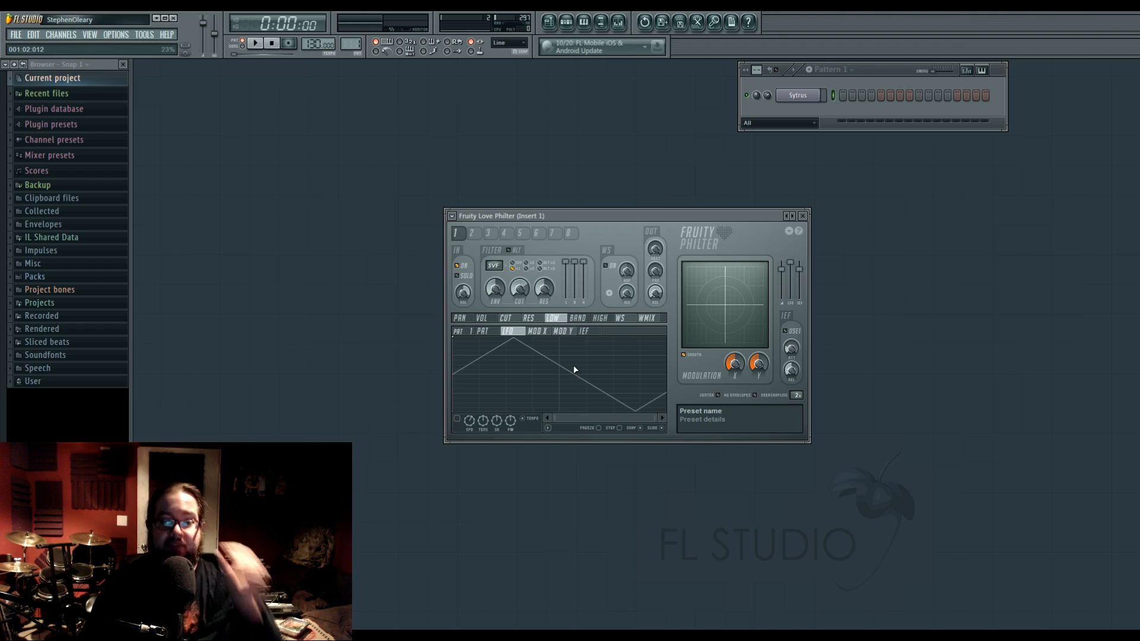
left_click_drag(494, 266, 493, 260)
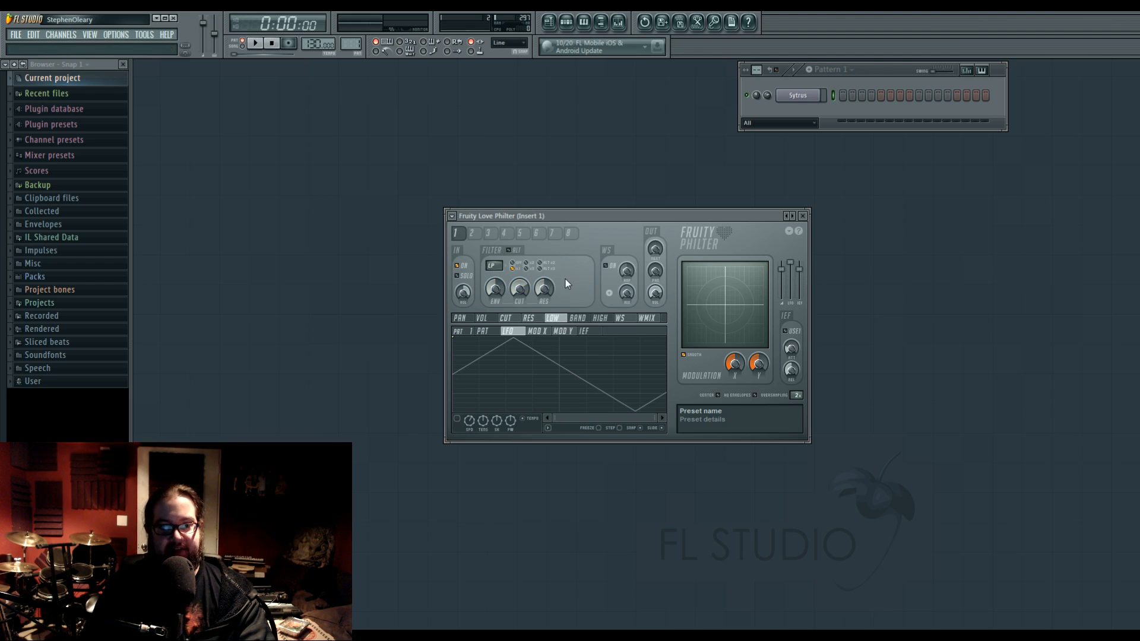
Try different filter types on filter unit 1, including peaking, Mango low pass and state variable, and test the low pass type's drive, cutoff and resonance.
left_click_drag(493, 266, 494, 259)
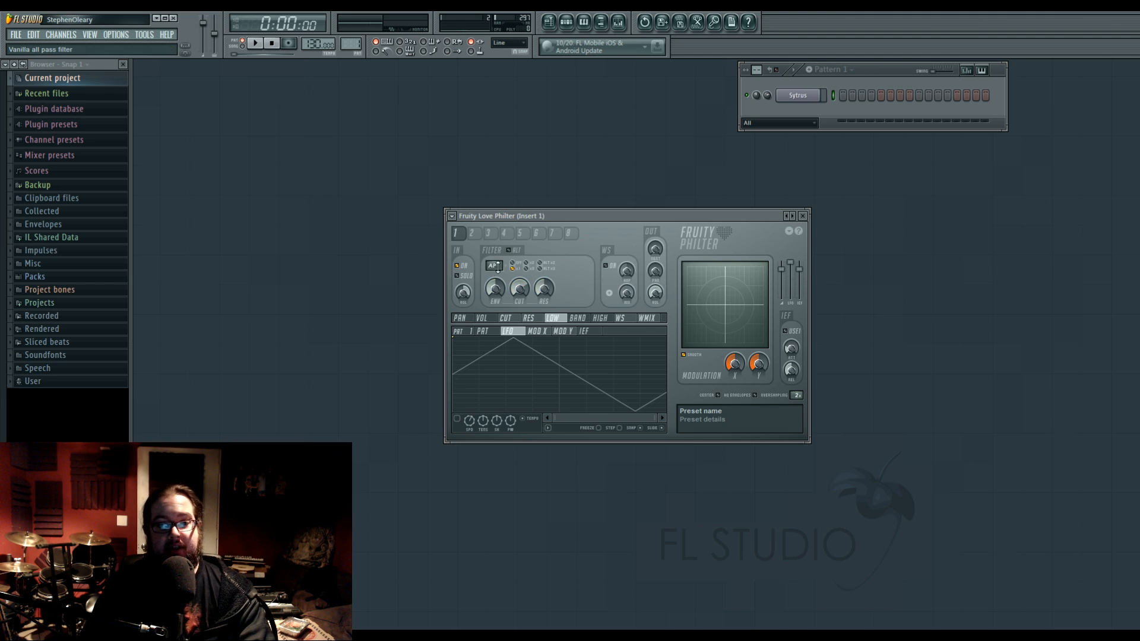
left_click_drag(493, 266, 498, 264)
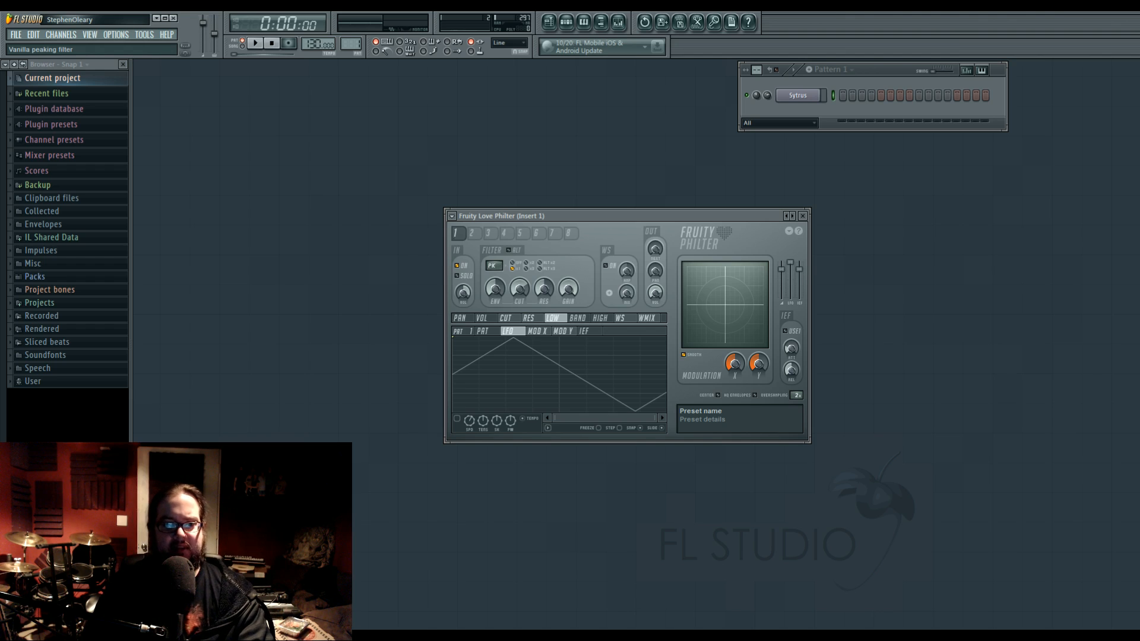
left_click_drag(498, 267, 498, 262)
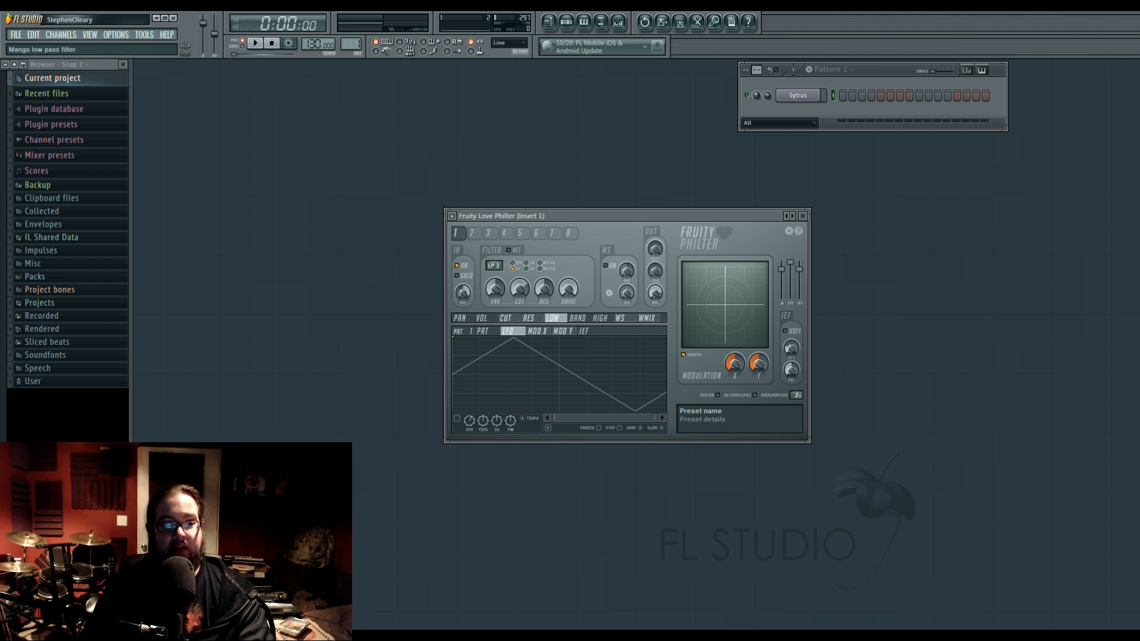
left_click_drag(568, 288, 568, 279)
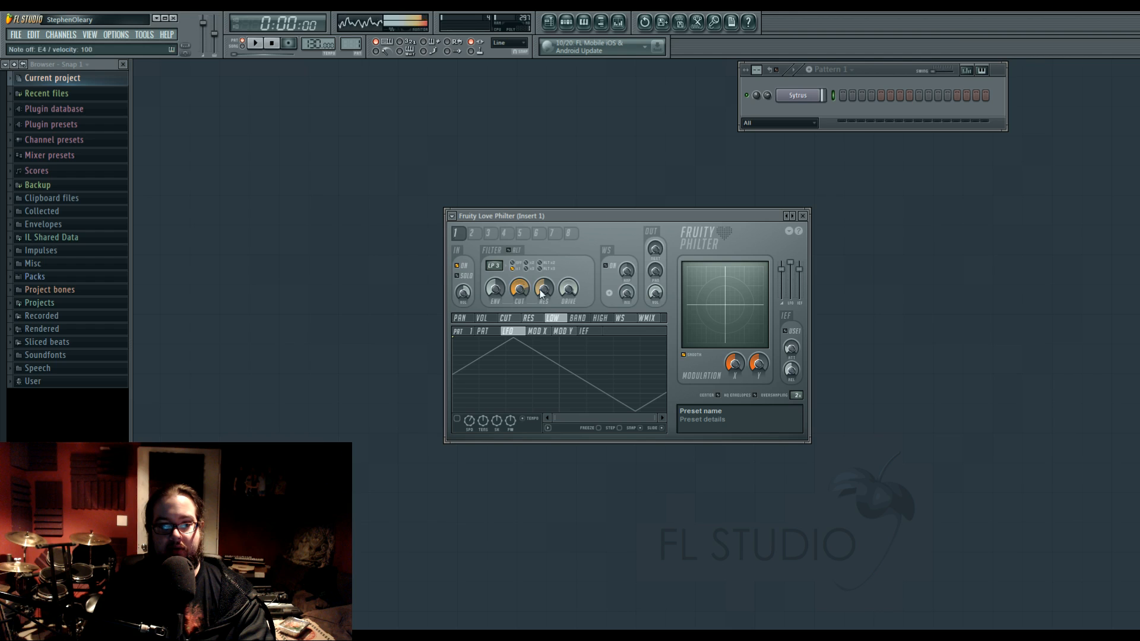
scroll(500, 266, "down", 2)
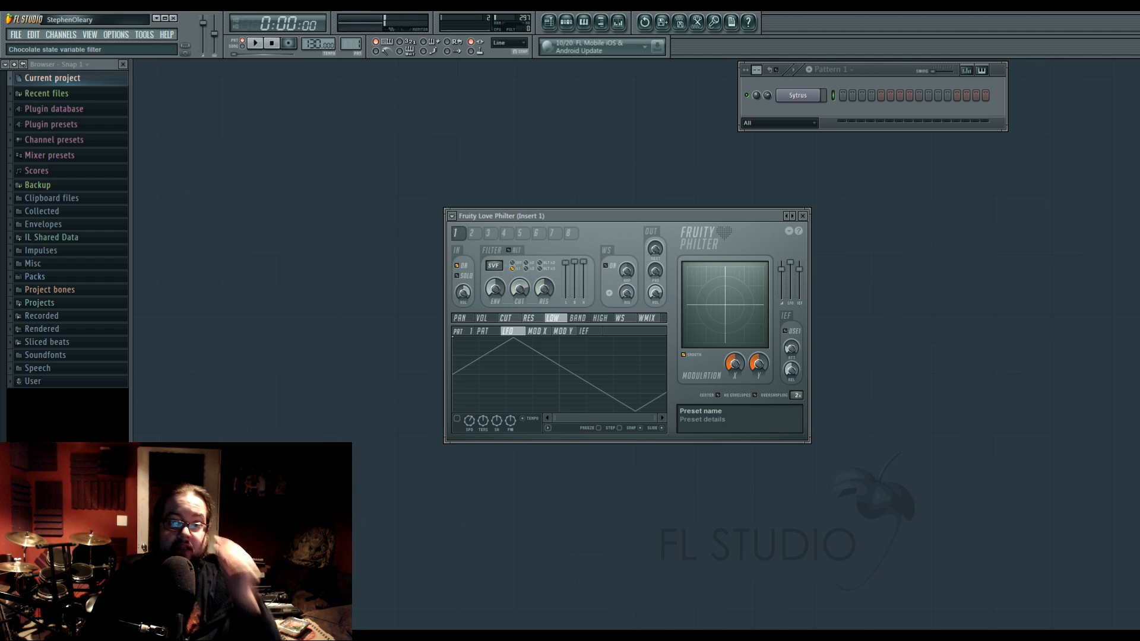
scroll(500, 266, "down", 1)
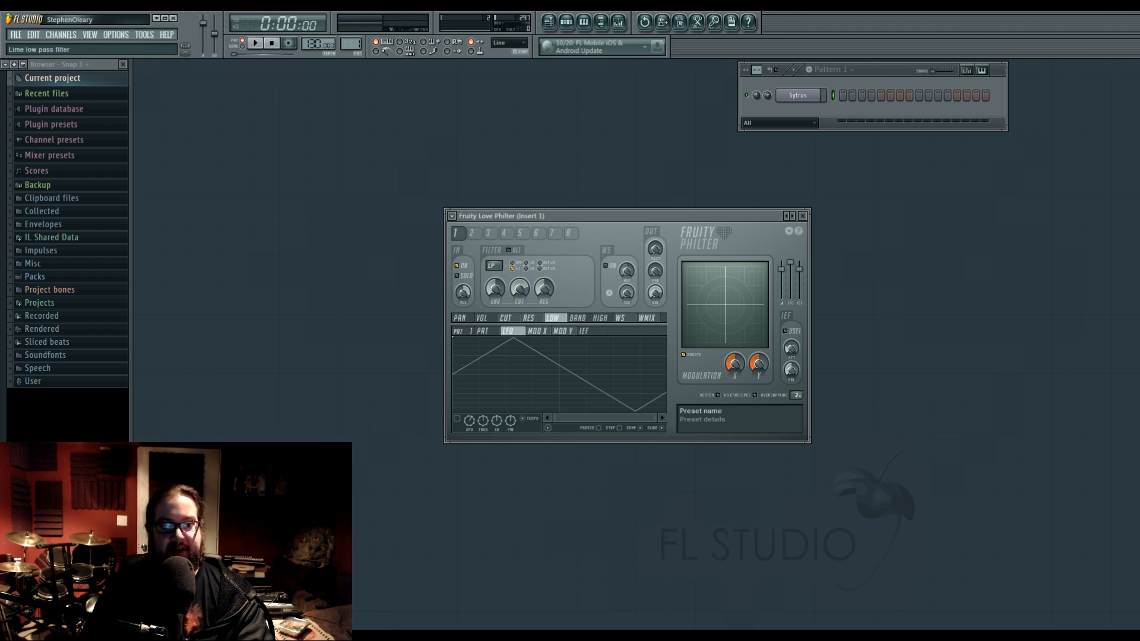
Try filter unit 1's filter modes, including alternate triple and alternate dual, and set the mode to off.
left_click(526, 268)
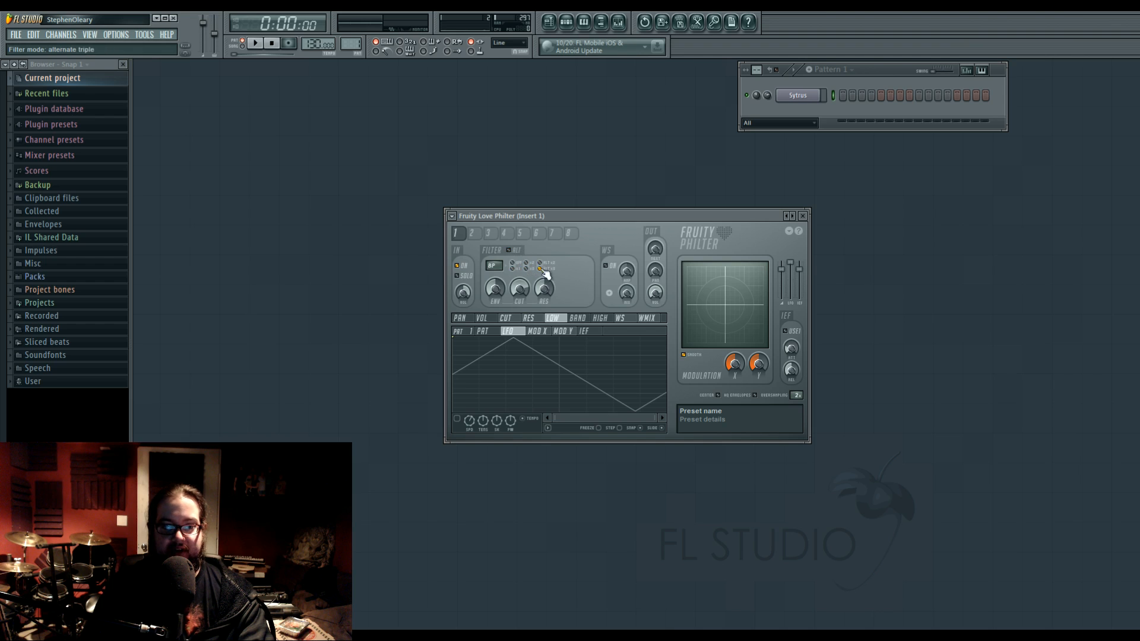
left_click(539, 266)
left_click(527, 268)
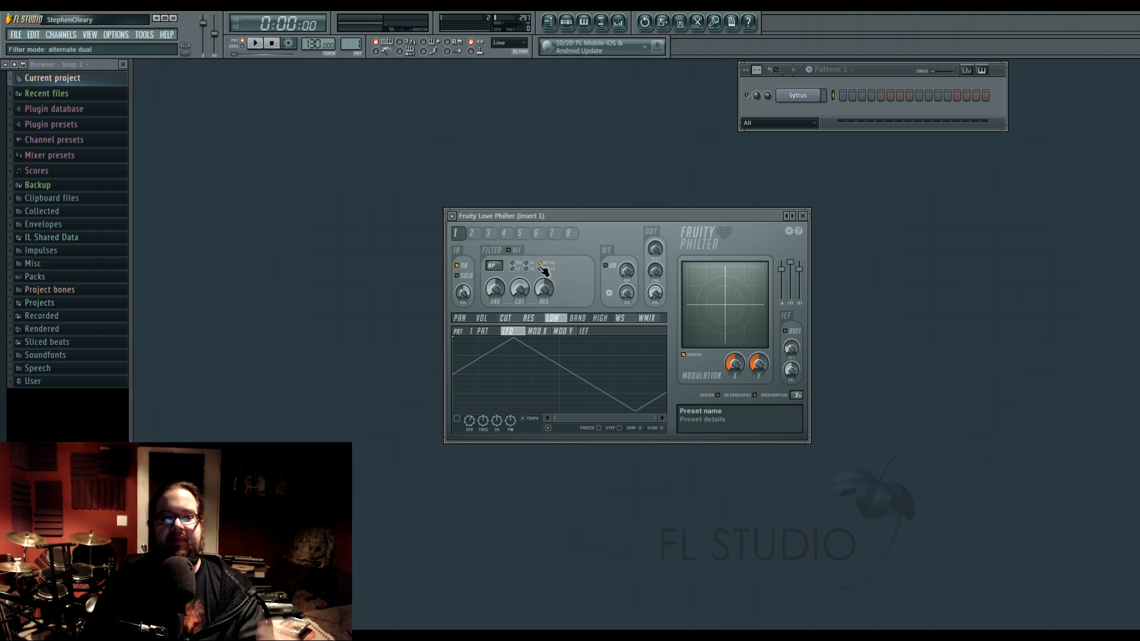
left_click(524, 265)
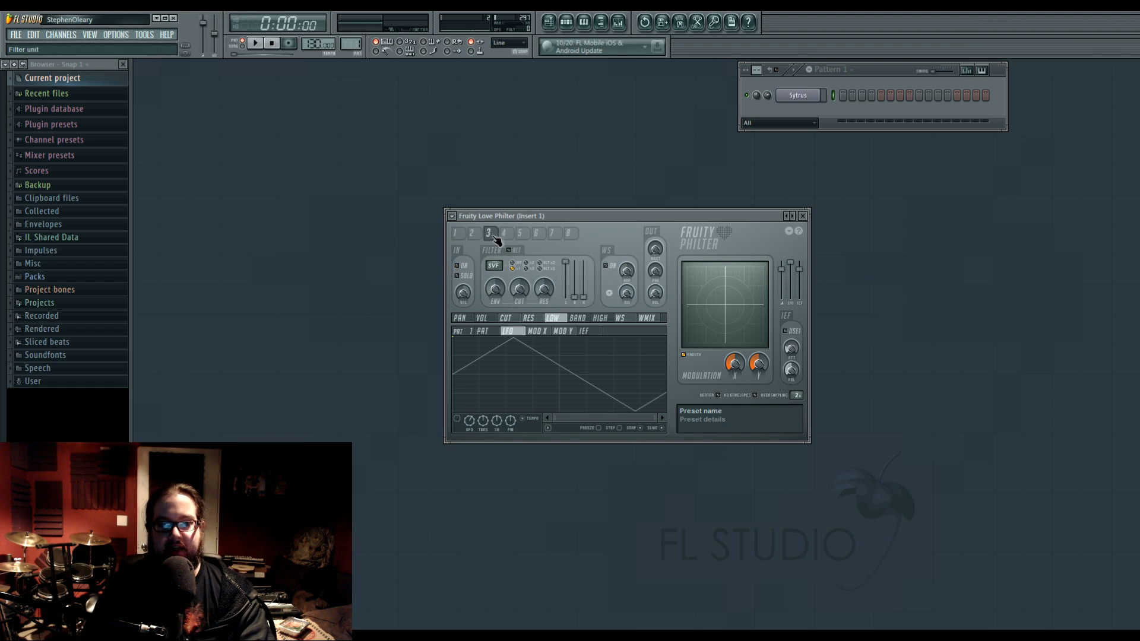
Look through the other filter units, including unit 3, and return to unit 1.
left_click(521, 234)
left_click_drag(529, 237, 496, 235)
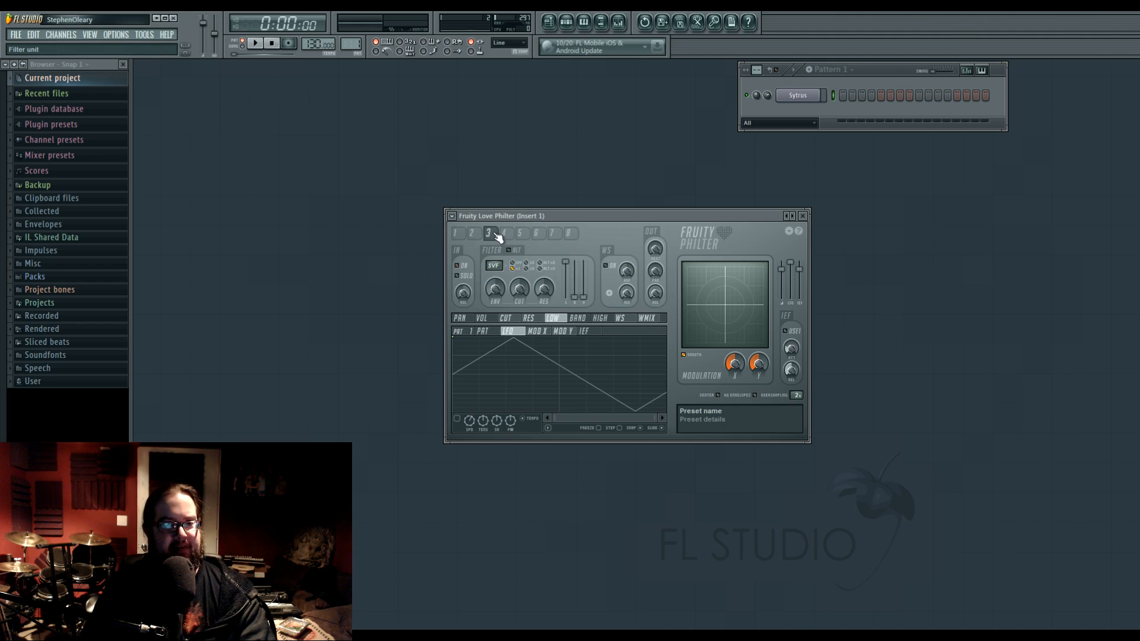
left_click(460, 235)
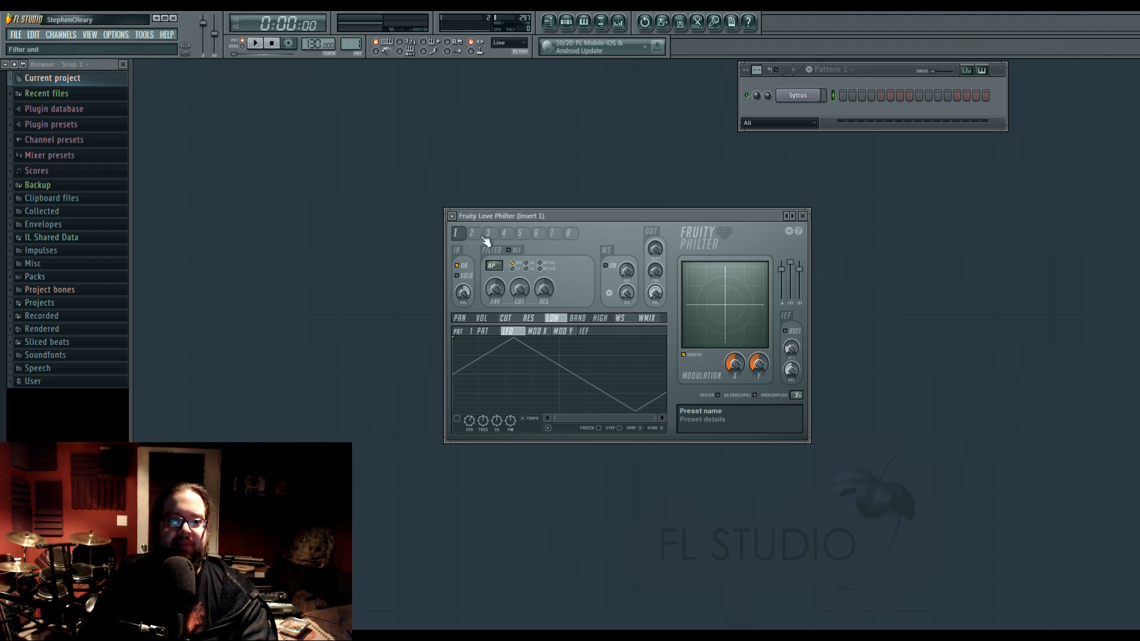
Try the waveshaper on filter unit 1 by enabling it and comparing its curve with the waveshaper mix articulator.
left_click(613, 265)
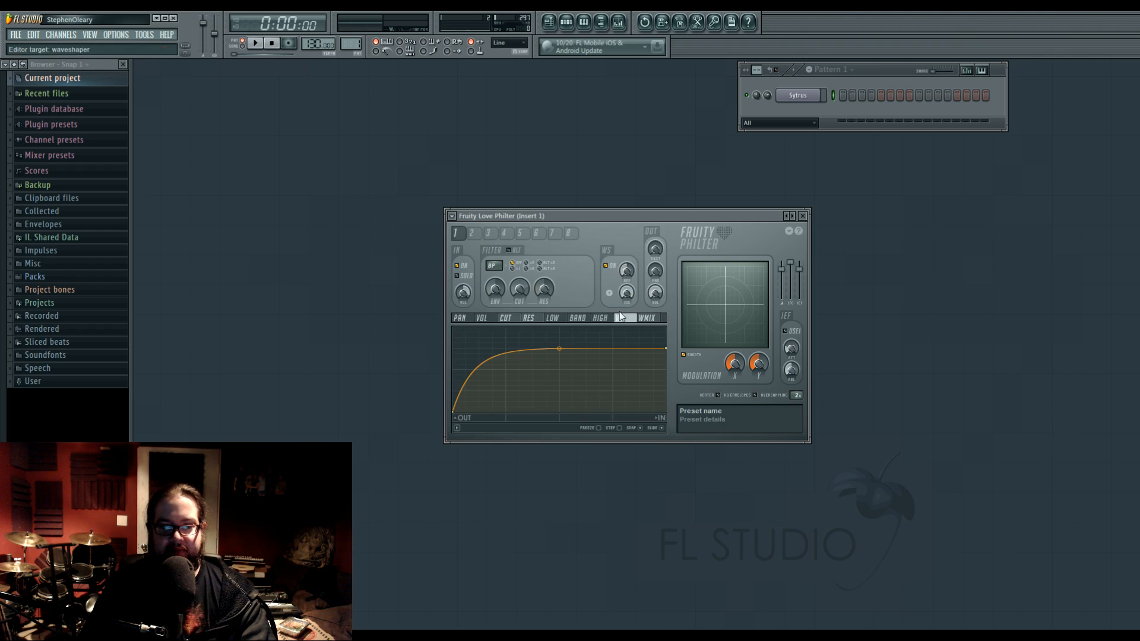
left_click_drag(559, 348, 559, 347)
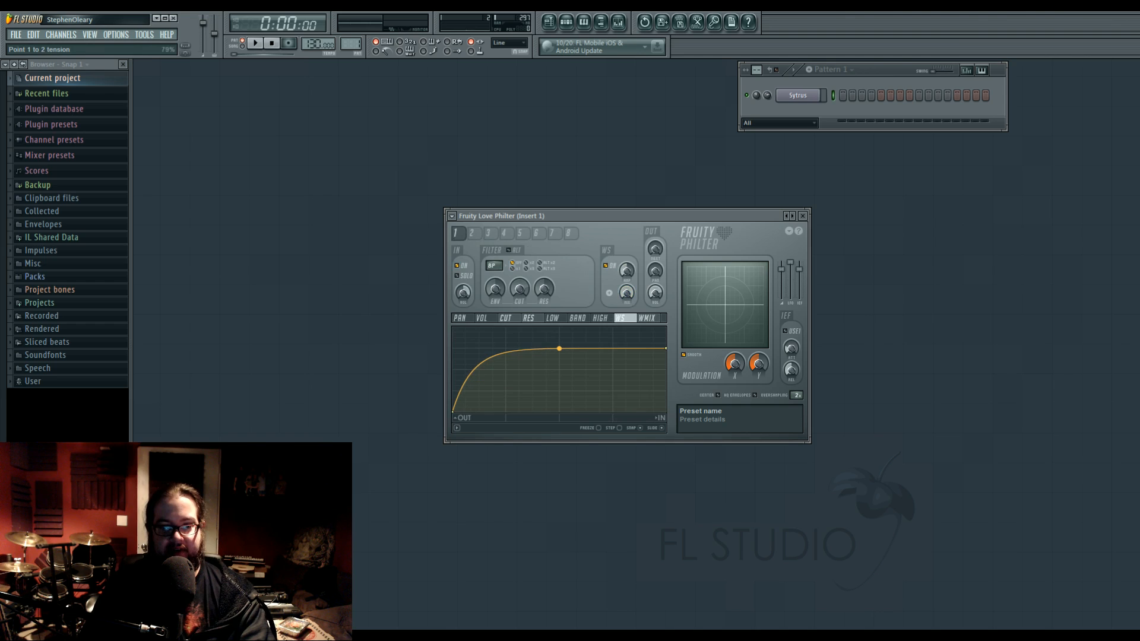
left_click(648, 318)
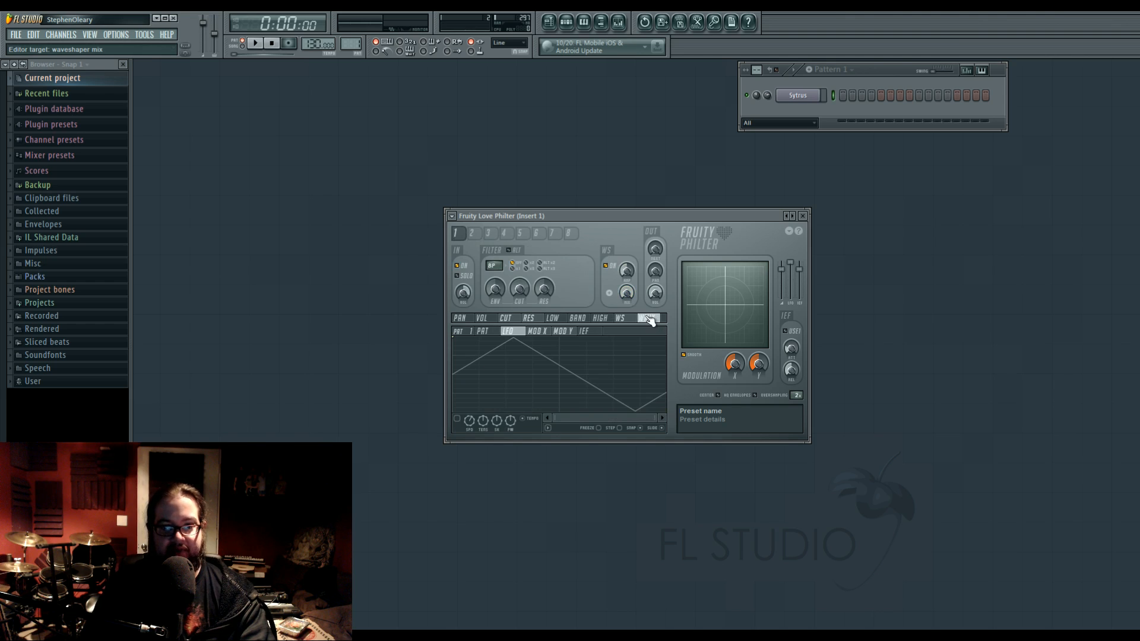
left_click(629, 319)
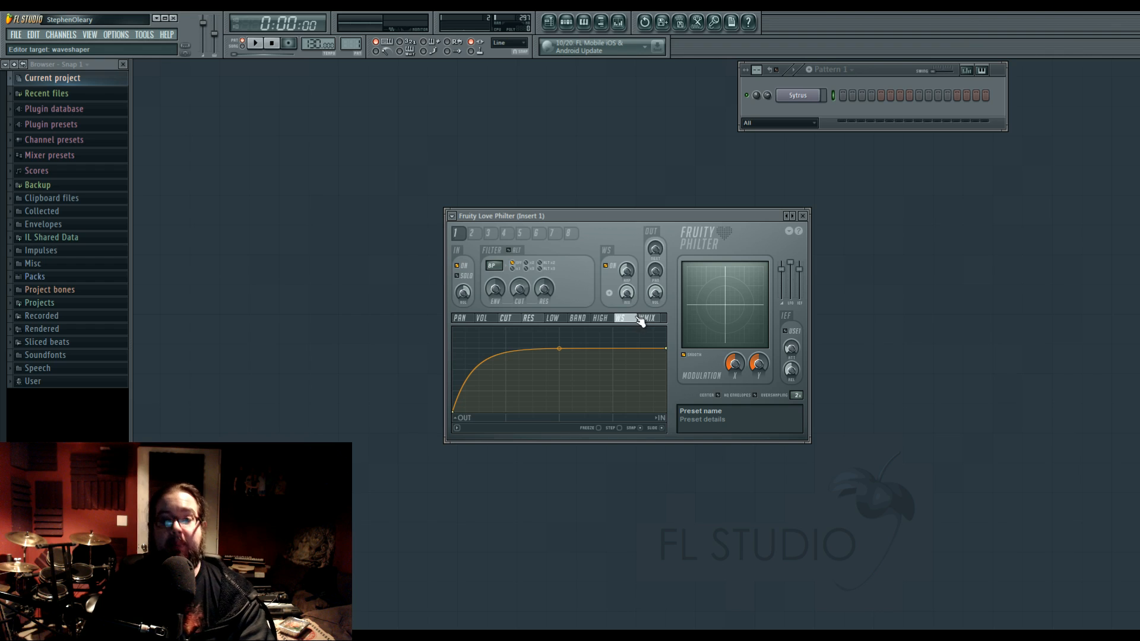
Try switching filter unit 1's waveshaper between unipolar and bipolar modes and adjusting its mix level.
left_click(609, 293)
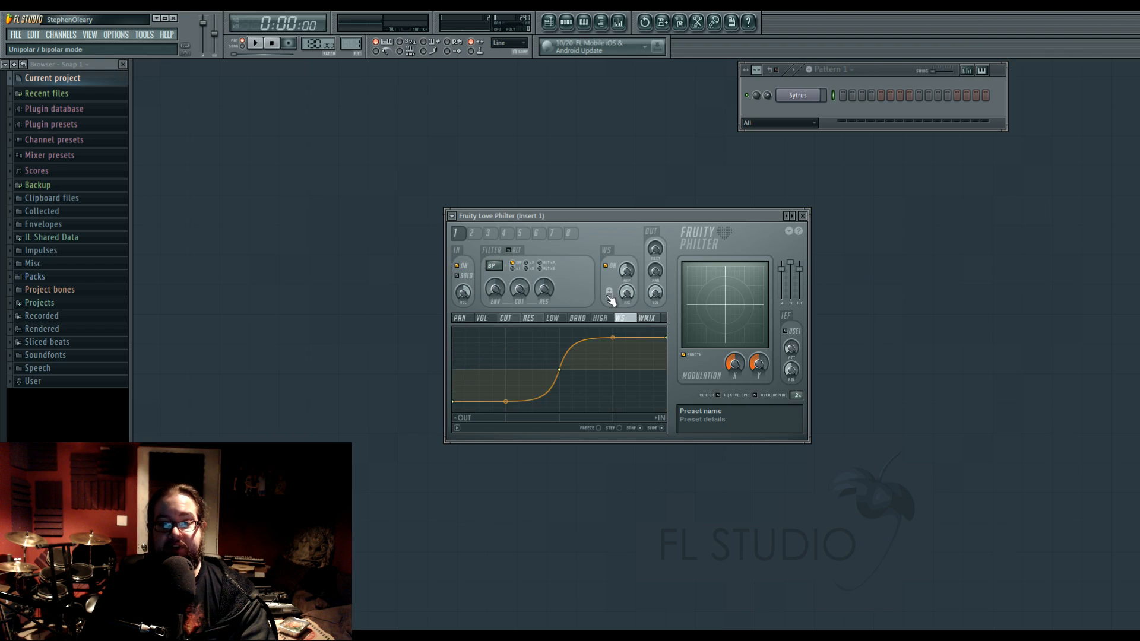
left_click(609, 293)
left_click(609, 294)
left_click(609, 293)
left_click_drag(626, 292, 628, 303)
Lower the modulation X amount while showing the waveshaper mix's modulation X mapping, and switch the waveshaper off.
left_click(646, 319)
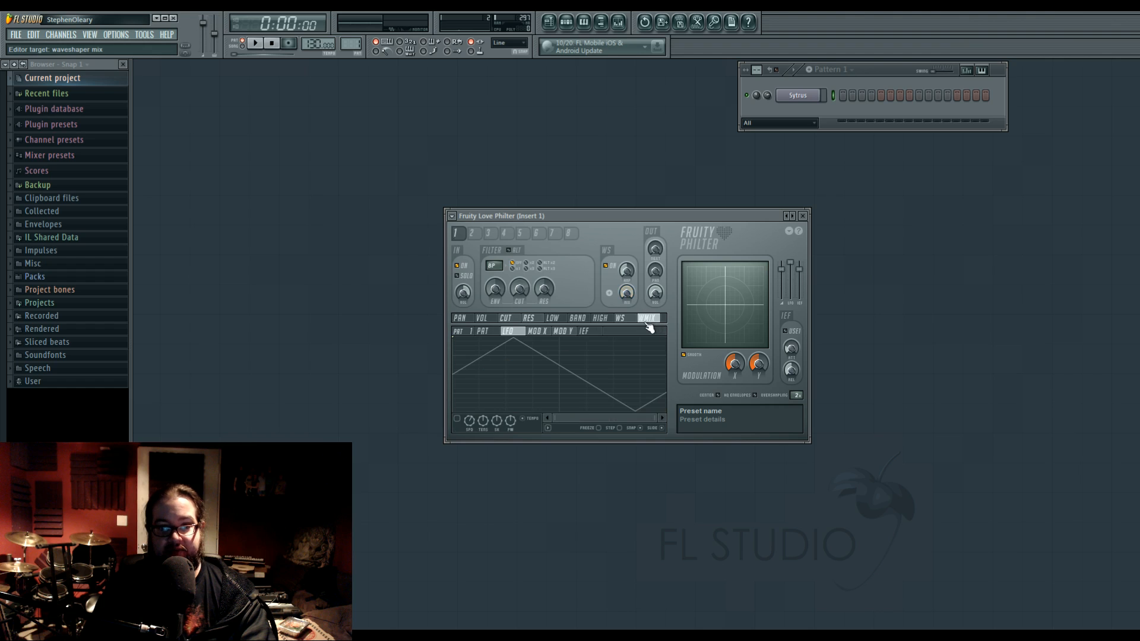
left_click(539, 332)
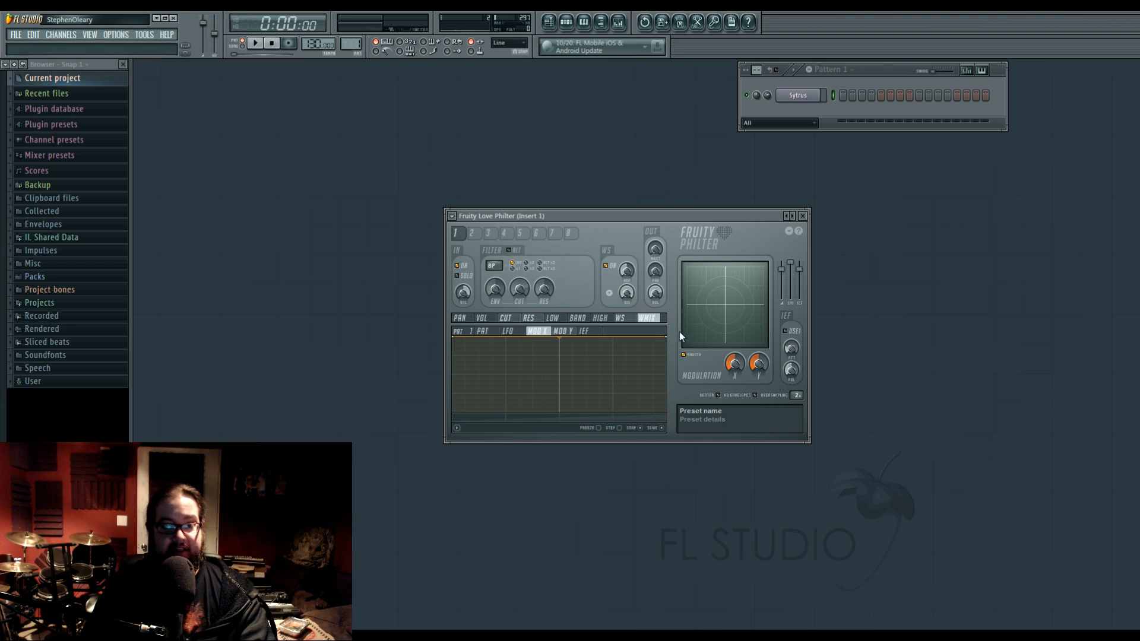
left_click_drag(730, 358, 754, 377)
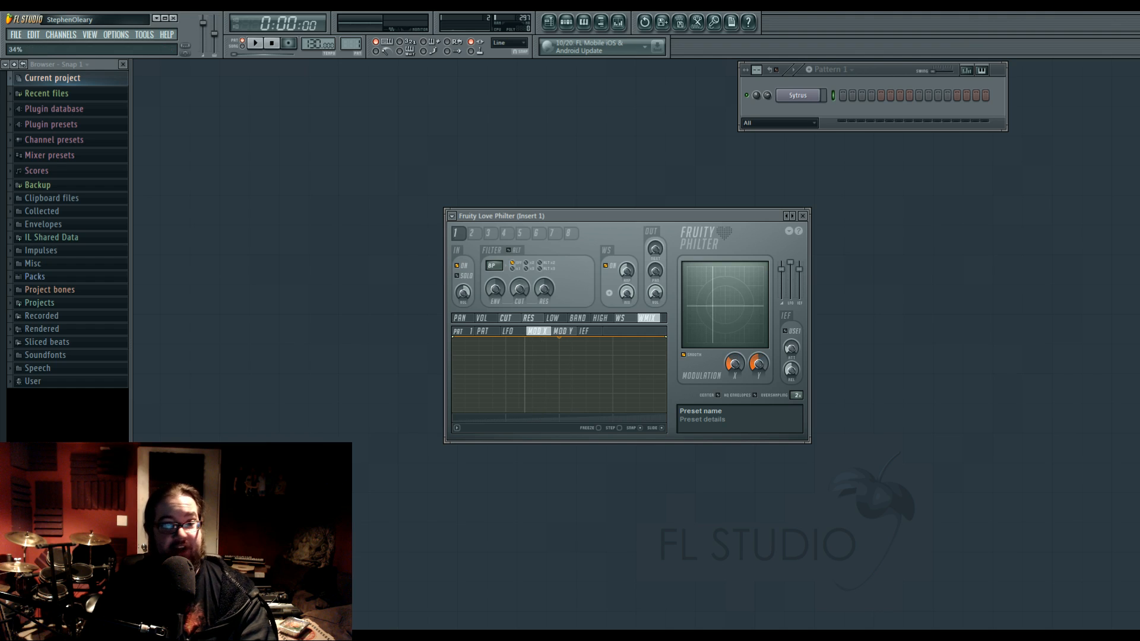
left_click(498, 331)
left_click(563, 332)
left_click(535, 332)
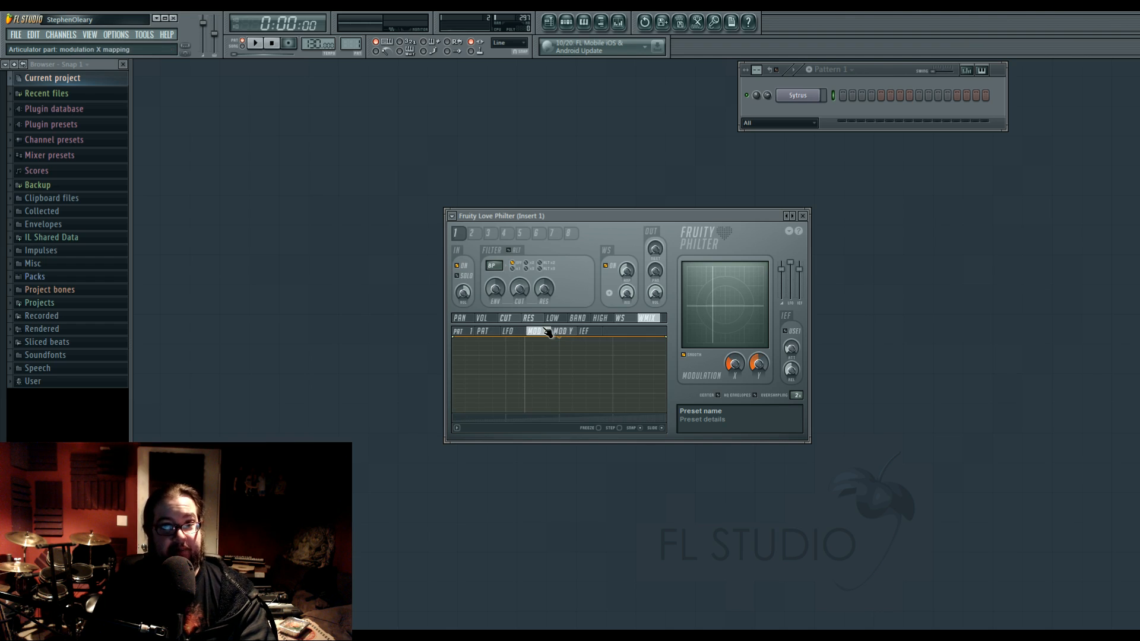
left_click_drag(734, 364, 734, 360)
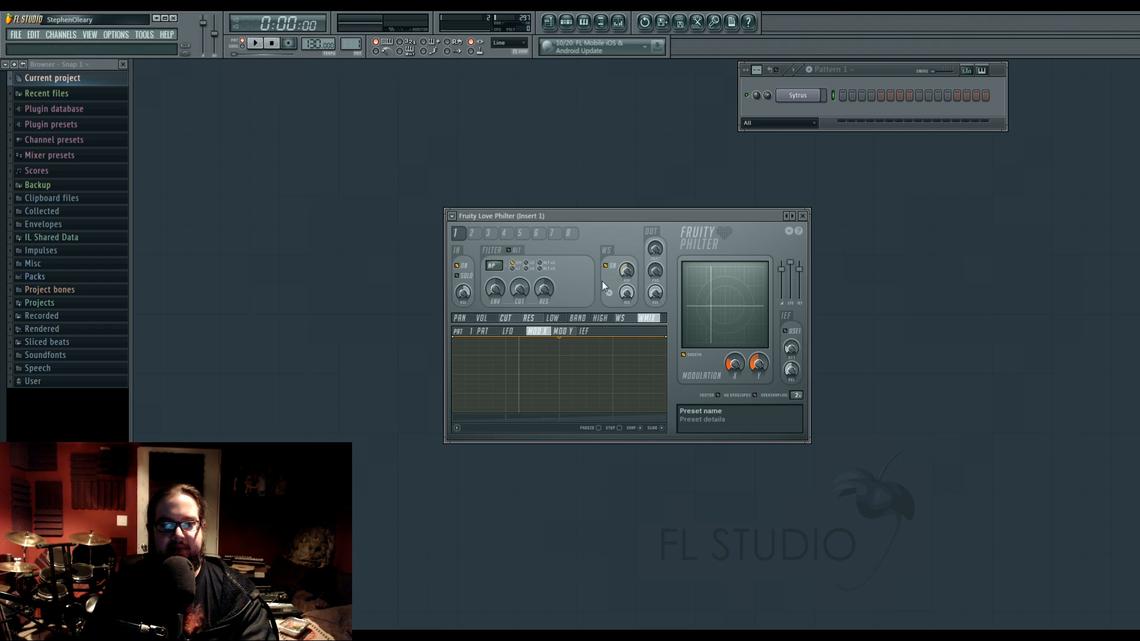
left_click(606, 265)
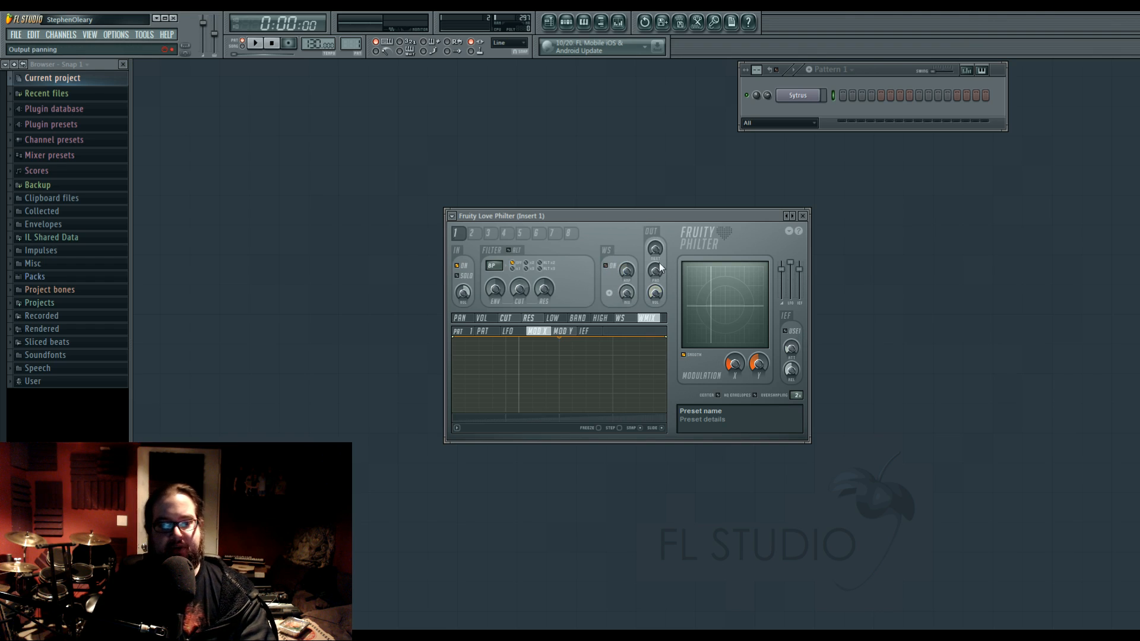
Look through filter unit 1's articulator targets, from panning, volume, cutoff and resonance to the low, band, high, waveshaper and waveshaper mix editors.
mouse_move(534, 320)
left_mouse_down()
mouse_move(469, 321)
mouse_move(566, 322)
mouse_move(515, 322)
left_mouse_up()
left_click(491, 321)
left_click(473, 321)
left_click(490, 320)
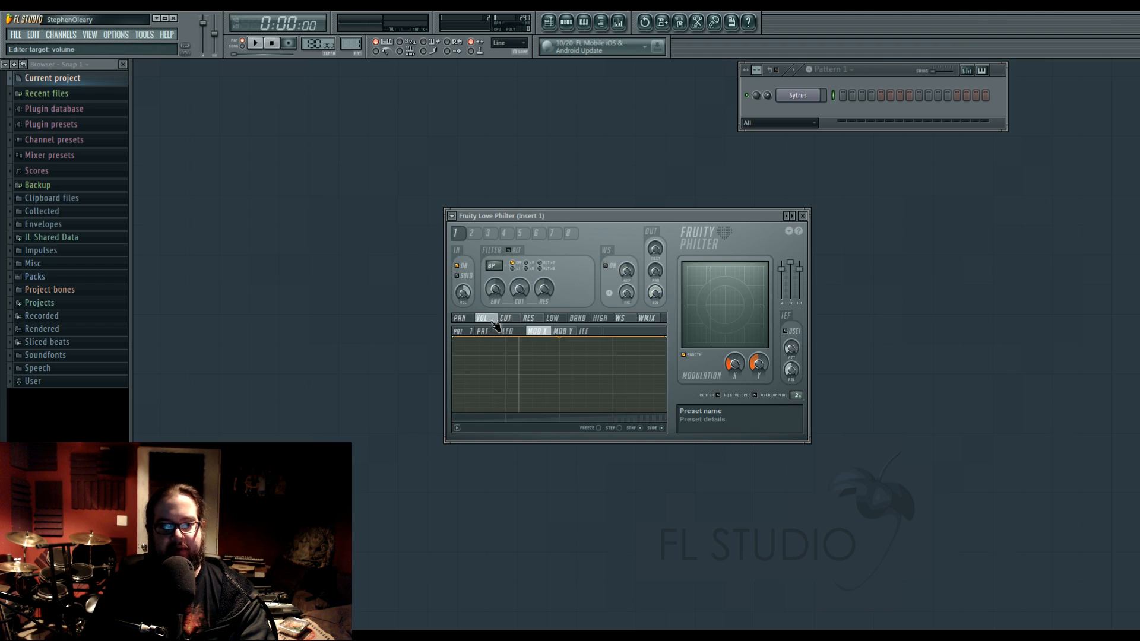
left_click(469, 321)
left_click(489, 319)
left_click(510, 320)
left_click(537, 320)
left_click(556, 321)
left_click(577, 321)
left_click(599, 321)
left_click(621, 320)
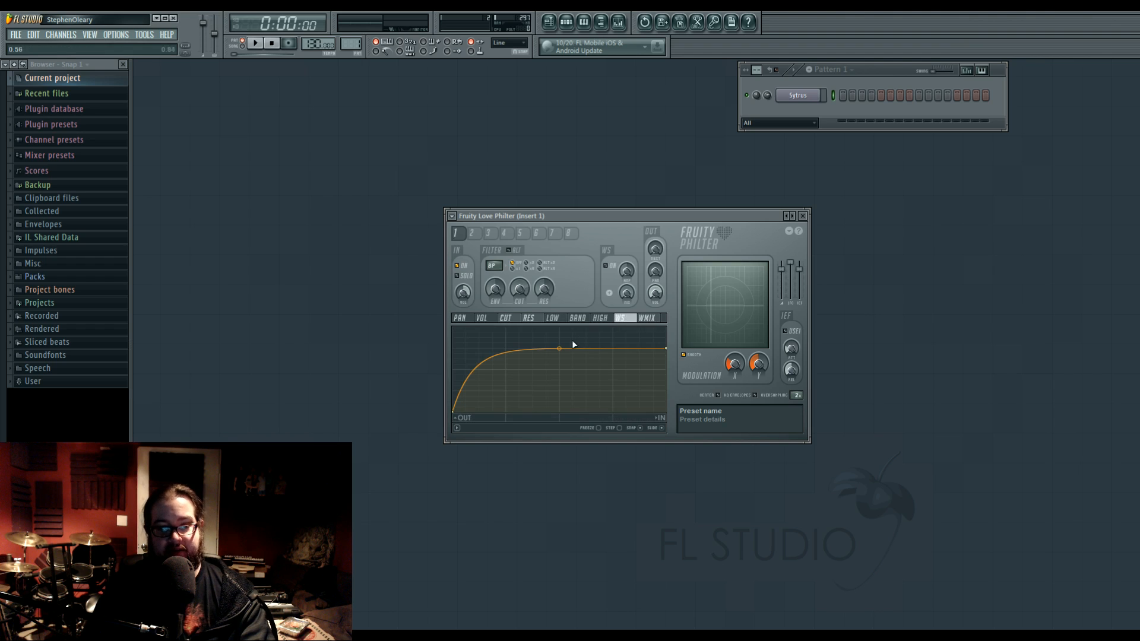
left_click_drag(560, 354, 559, 349)
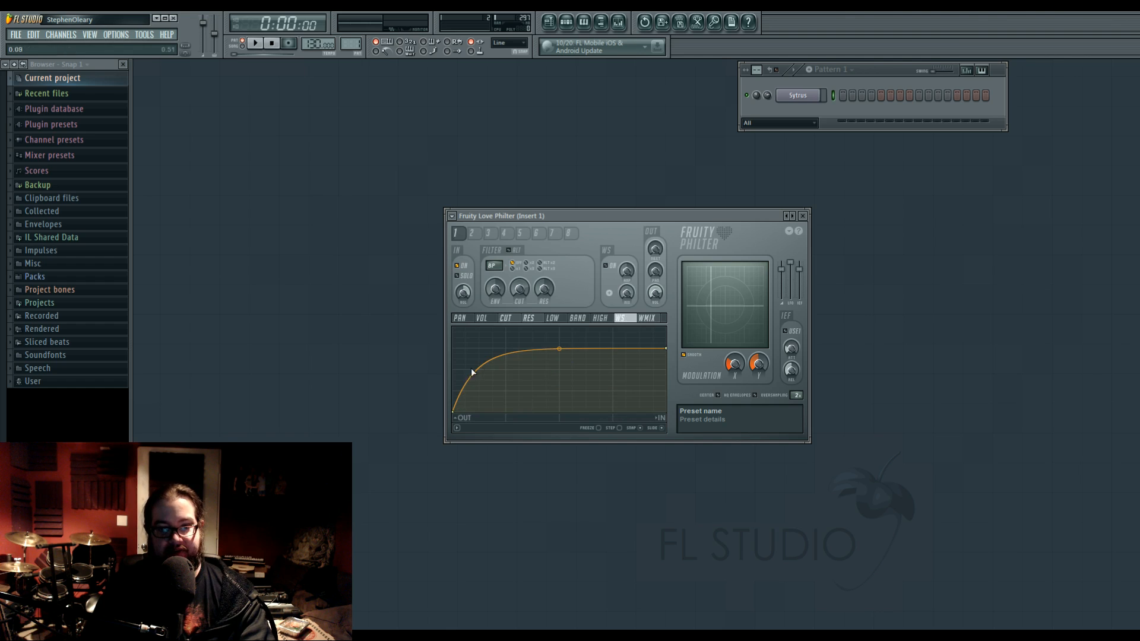
right_click(506, 386)
right_click(613, 343)
left_click(648, 319)
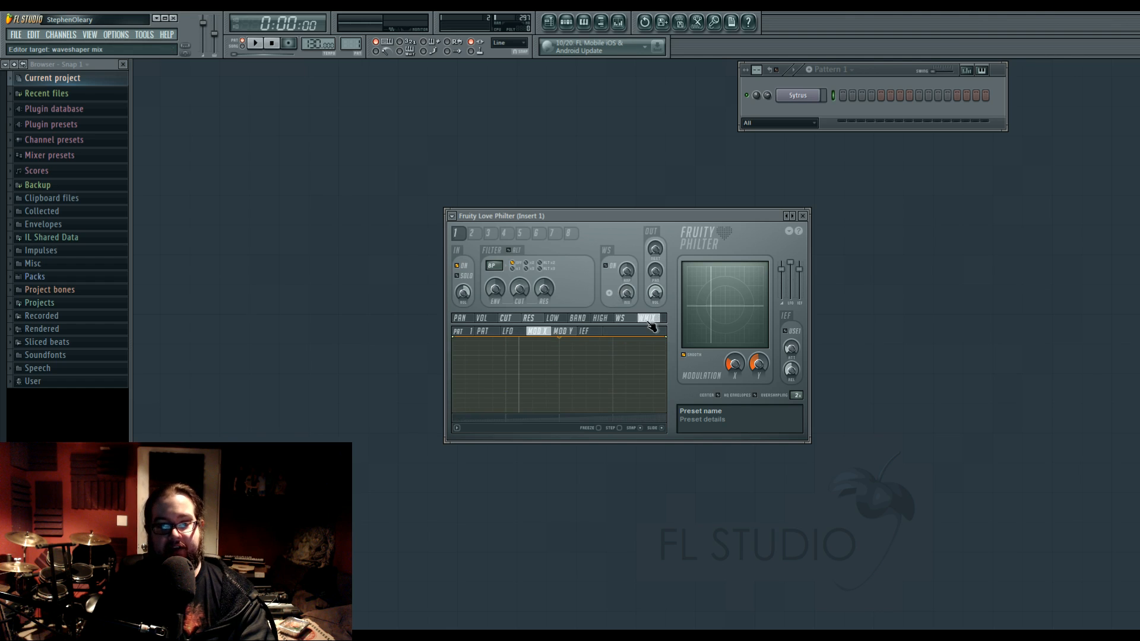
Draw a dipping and rising pattern envelope for filter unit 1's volume, then check pattern number 10 and return to pattern 1.
left_click(482, 319)
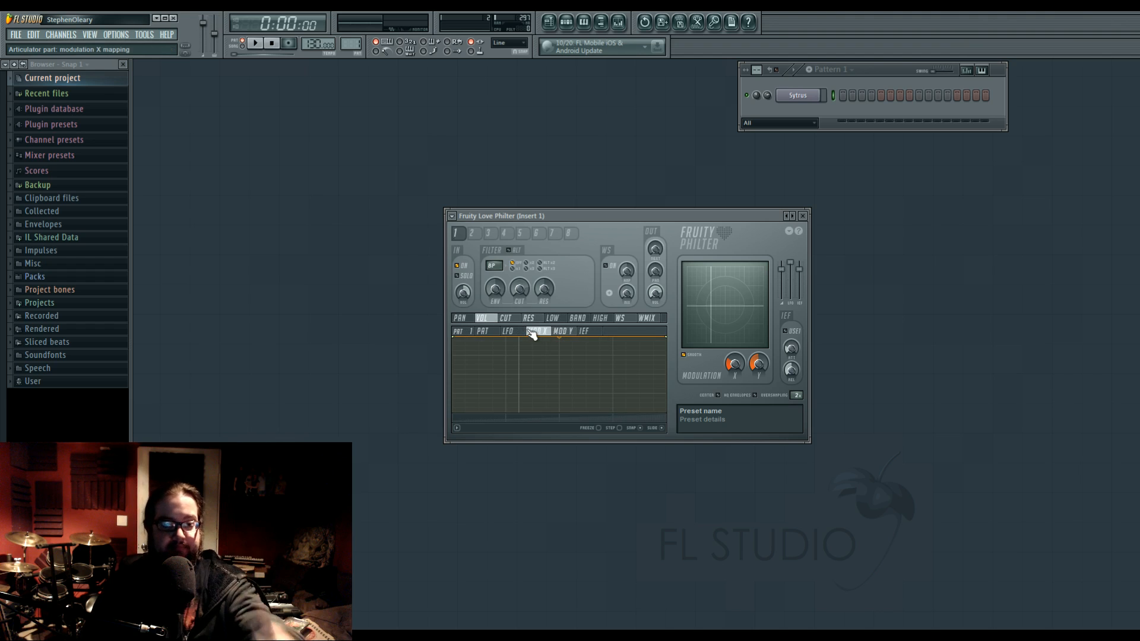
left_click(471, 331)
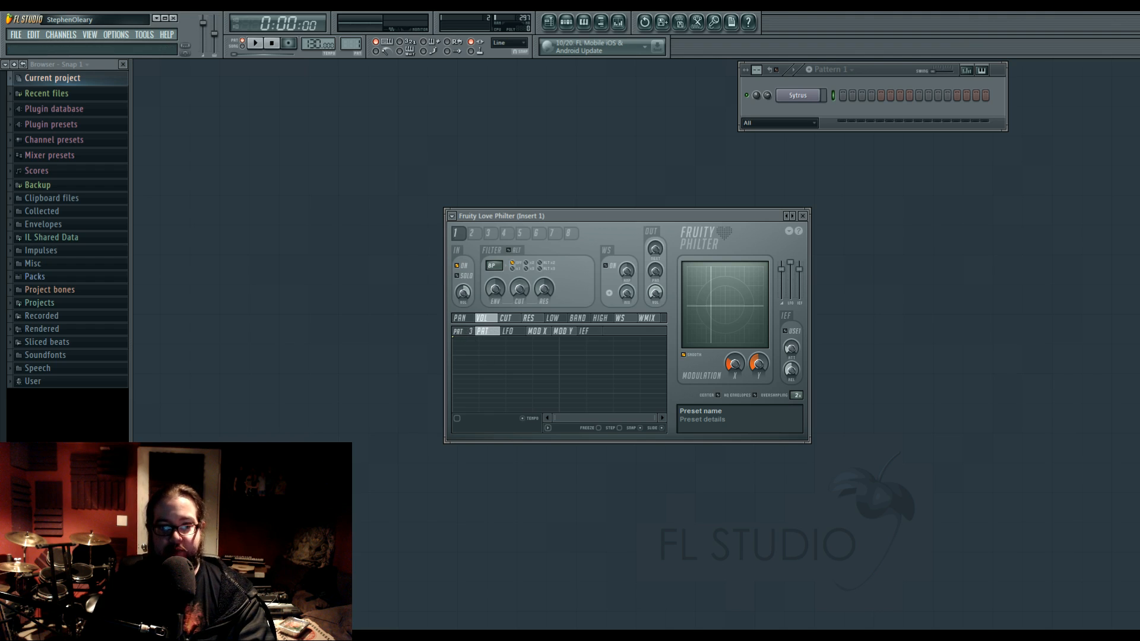
left_click(505, 319)
left_click(482, 318)
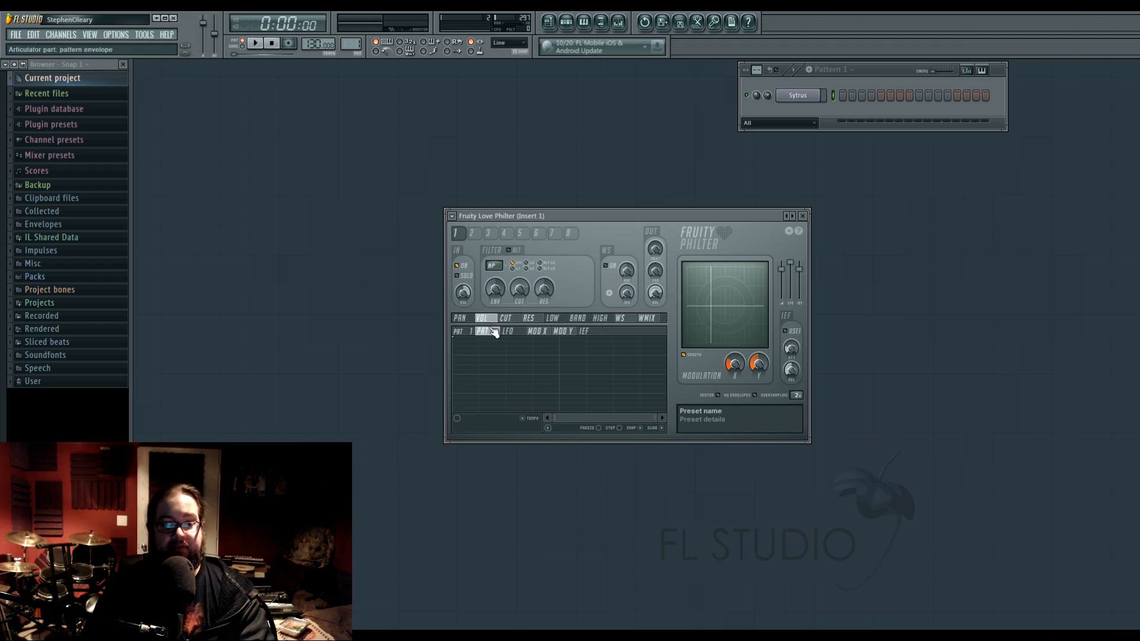
right_click(613, 338)
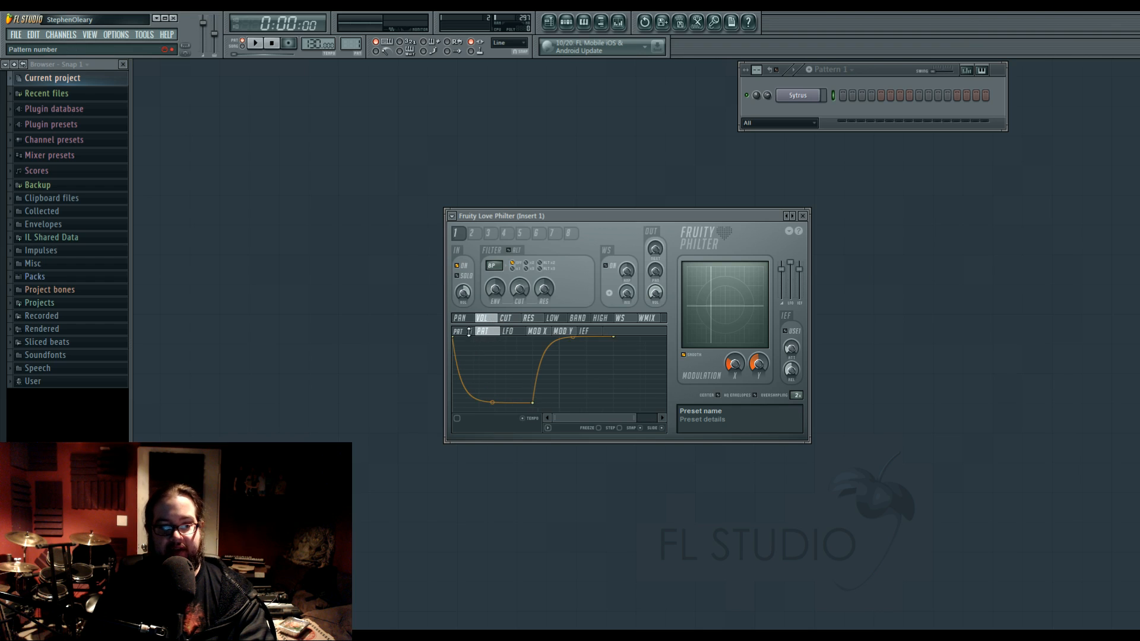
left_click_drag(471, 332, 471, 321)
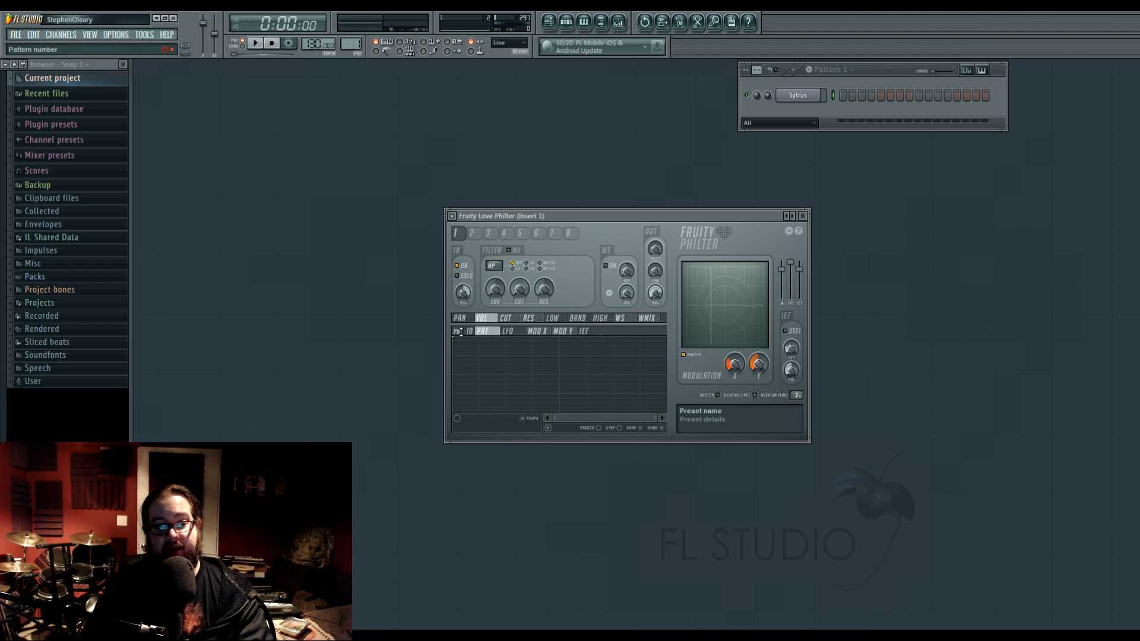
left_click_drag(461, 333, 461, 343)
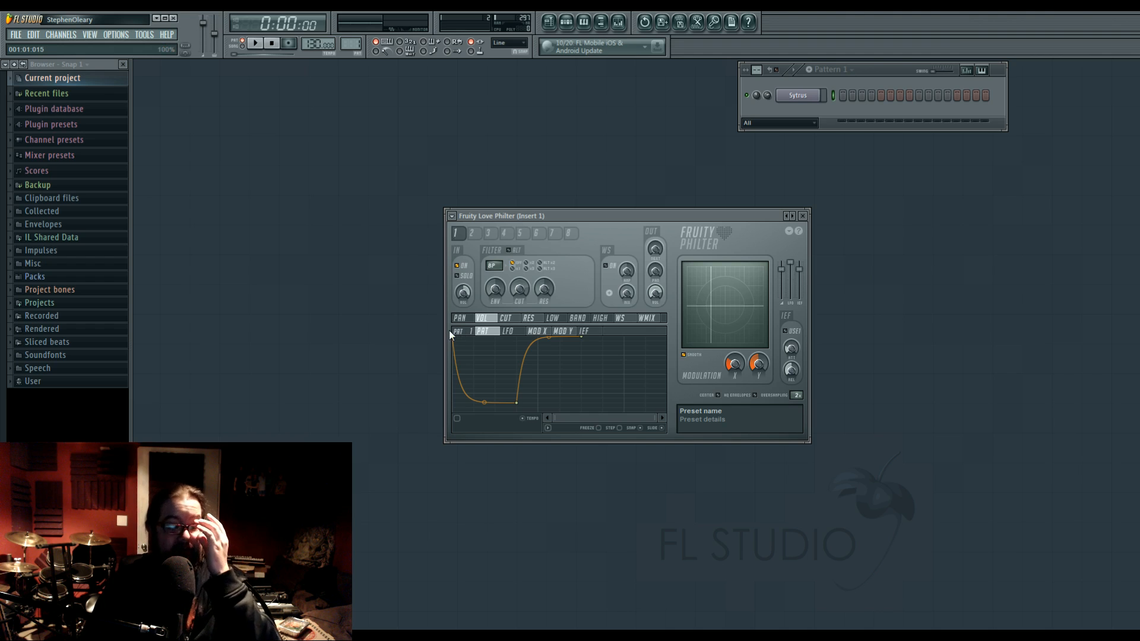
Toggle the volume's pattern 1 envelope on and off, leave it enabled and try its tempo-based time option.
left_click(460, 421)
left_click(459, 422)
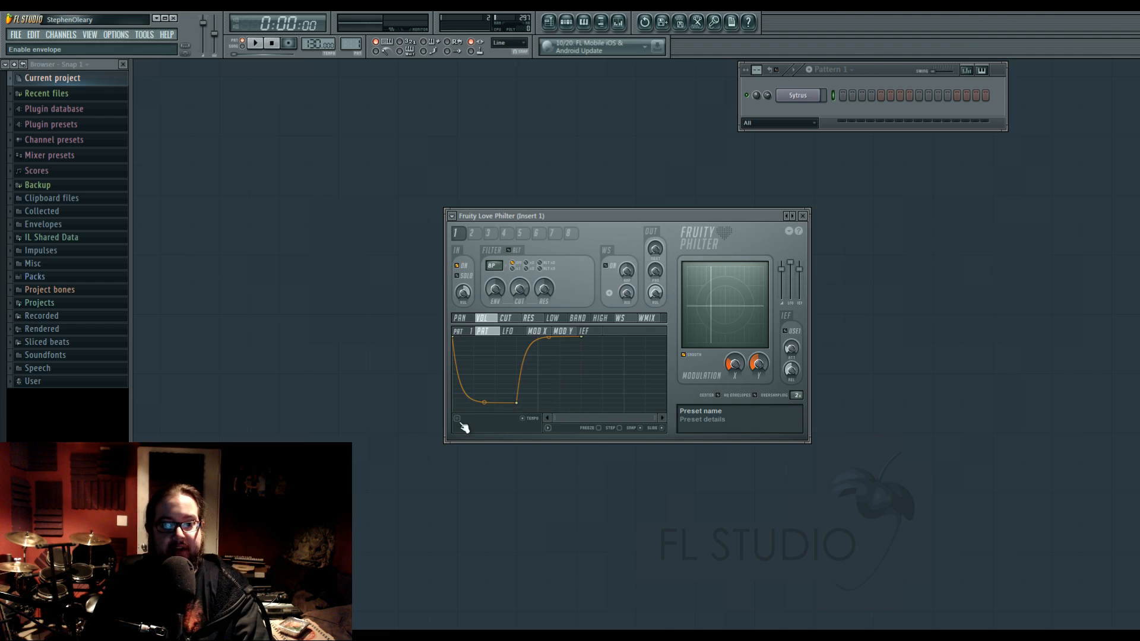
left_click(460, 421)
left_click(459, 421)
left_click(460, 422)
left_click(459, 421)
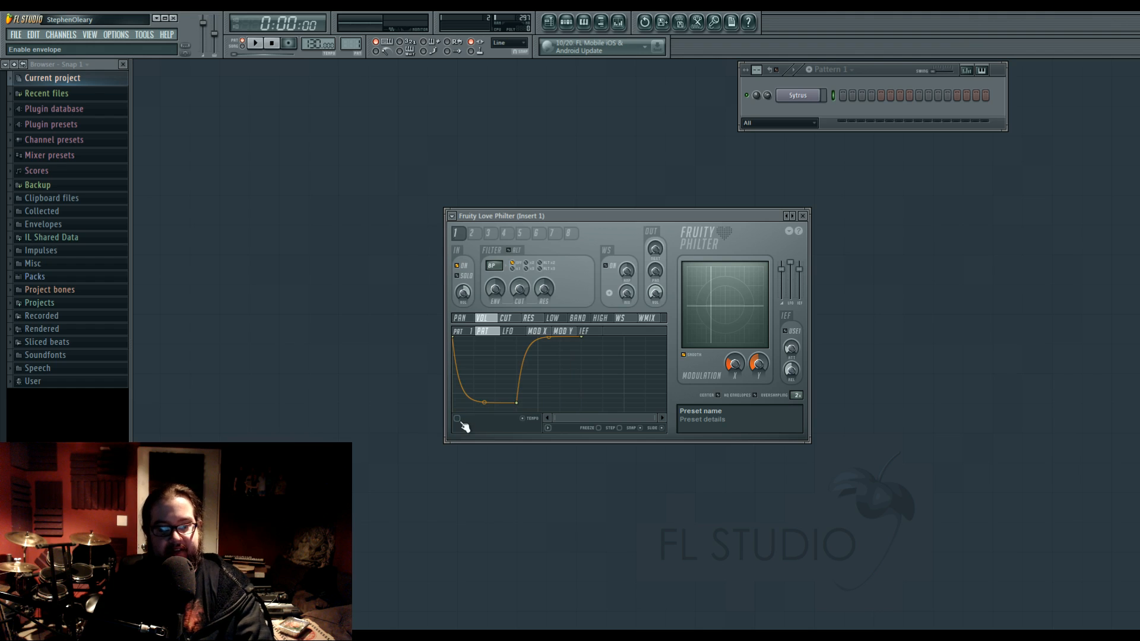
left_click(527, 421)
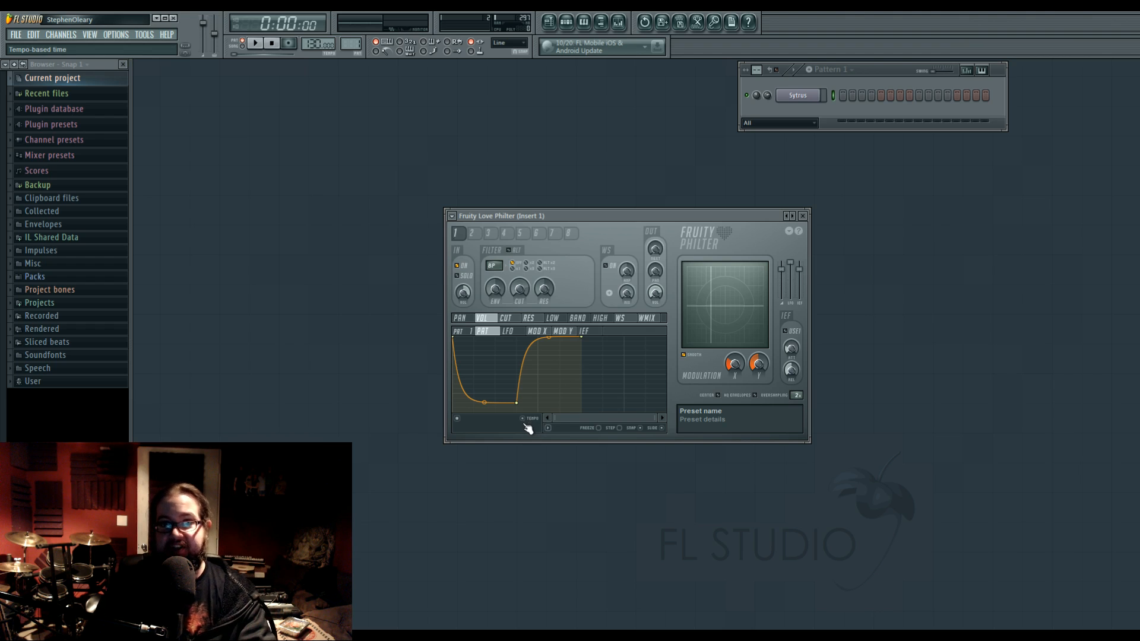
Extend the volume's pattern 1 envelope with a second, shallower dip followed by a rise to slightly below the top.
left_click_drag(653, 418, 867, 404)
right_click(535, 389)
right_click(558, 350)
left_click_drag(563, 351, 567, 351)
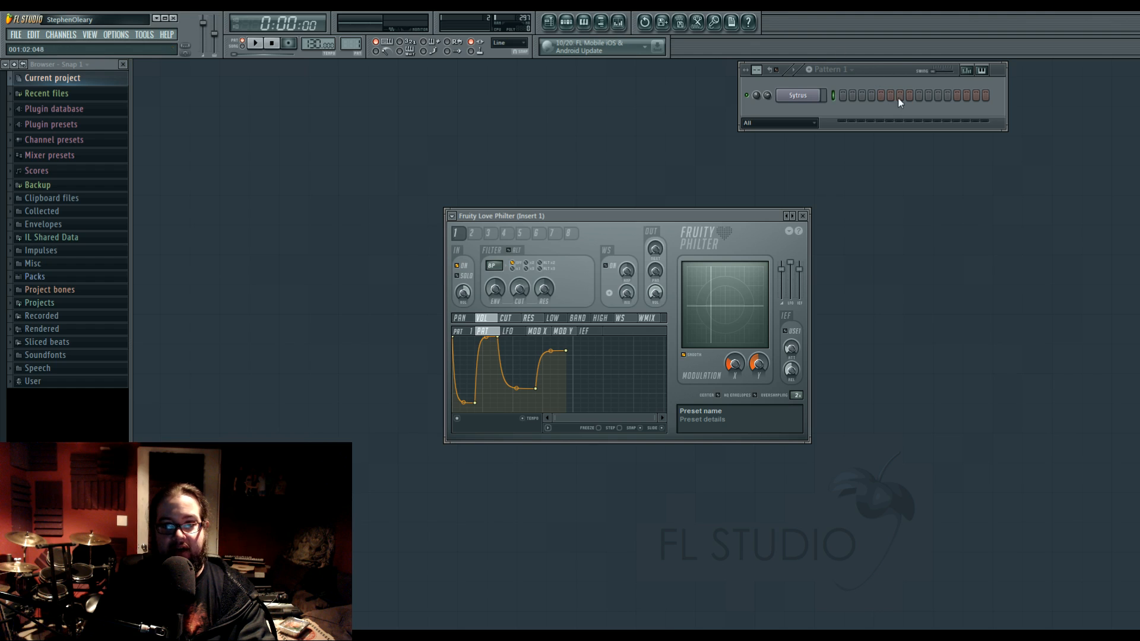
Place a Sytrus note on the ninth step, point out the volume envelope, and remove the note.
left_click(919, 95)
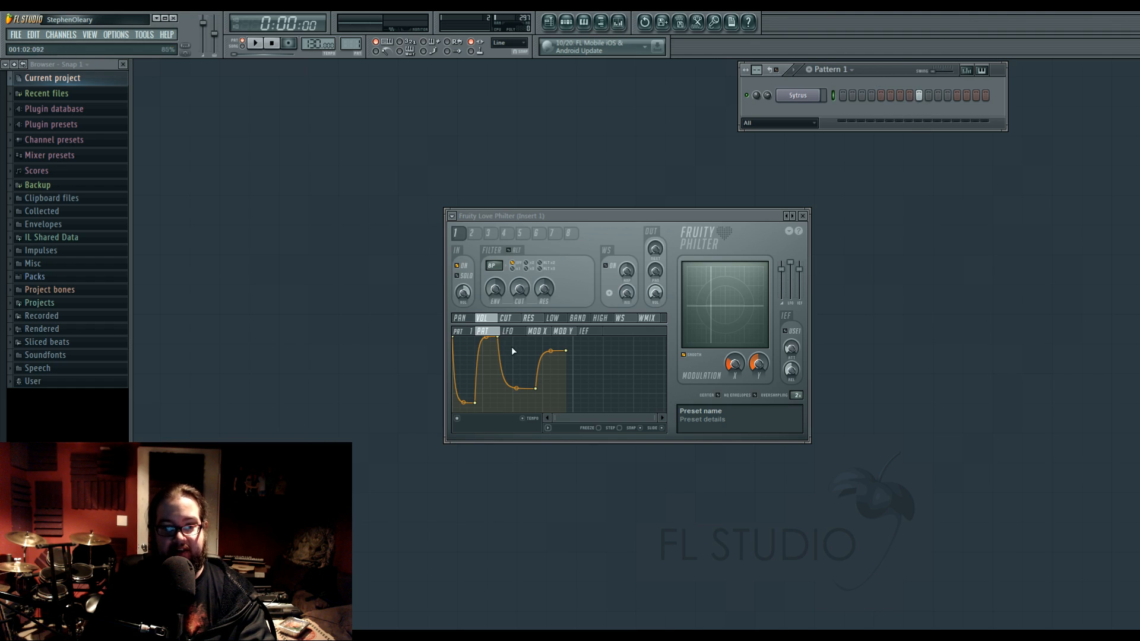
left_click(513, 351)
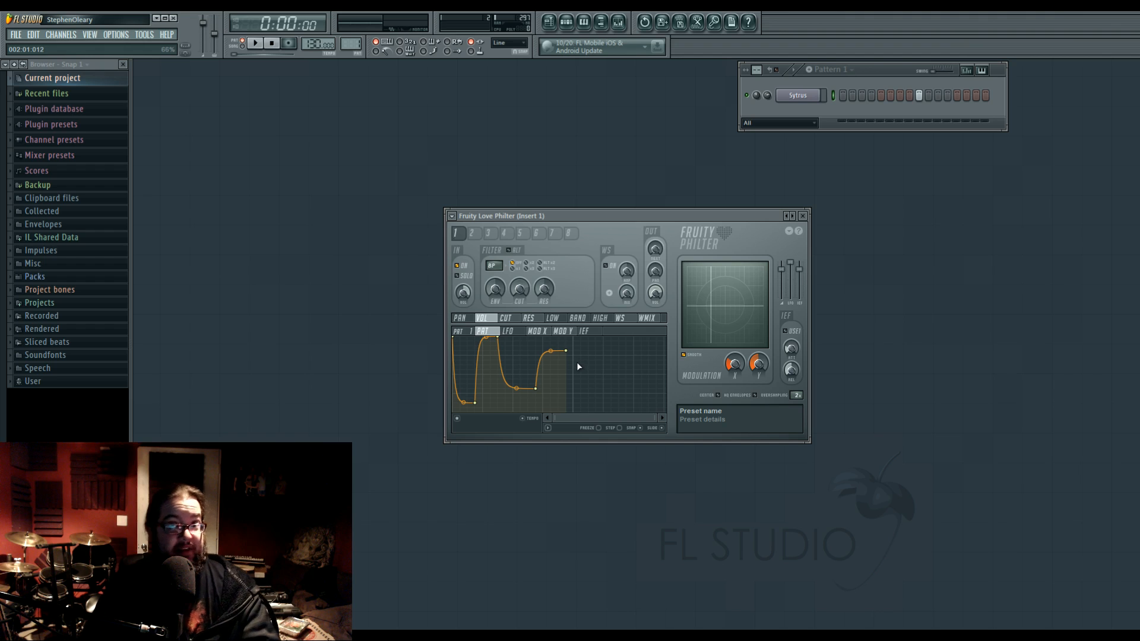
left_click(919, 95)
mouse_move(600, 216)
left_mouse_down()
mouse_move(605, 232)
mouse_move(618, 213)
left_mouse_up()
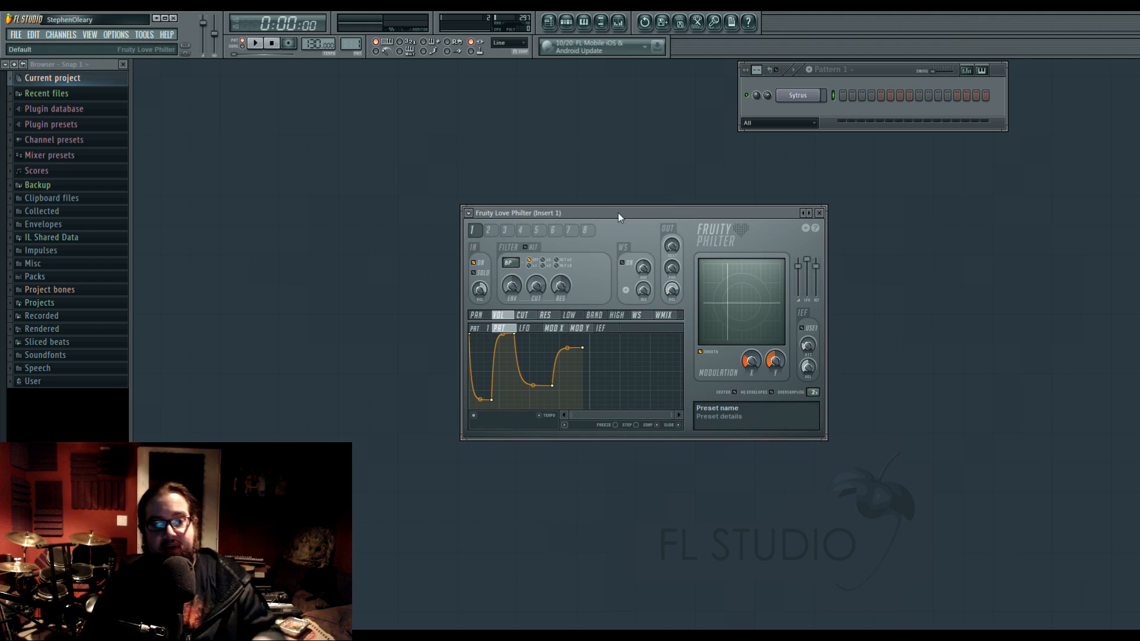
Look through the volume's LFO, modulation X, modulation Y and input envelope follower mappings.
left_click(524, 327)
left_click_drag(485, 418, 527, 422)
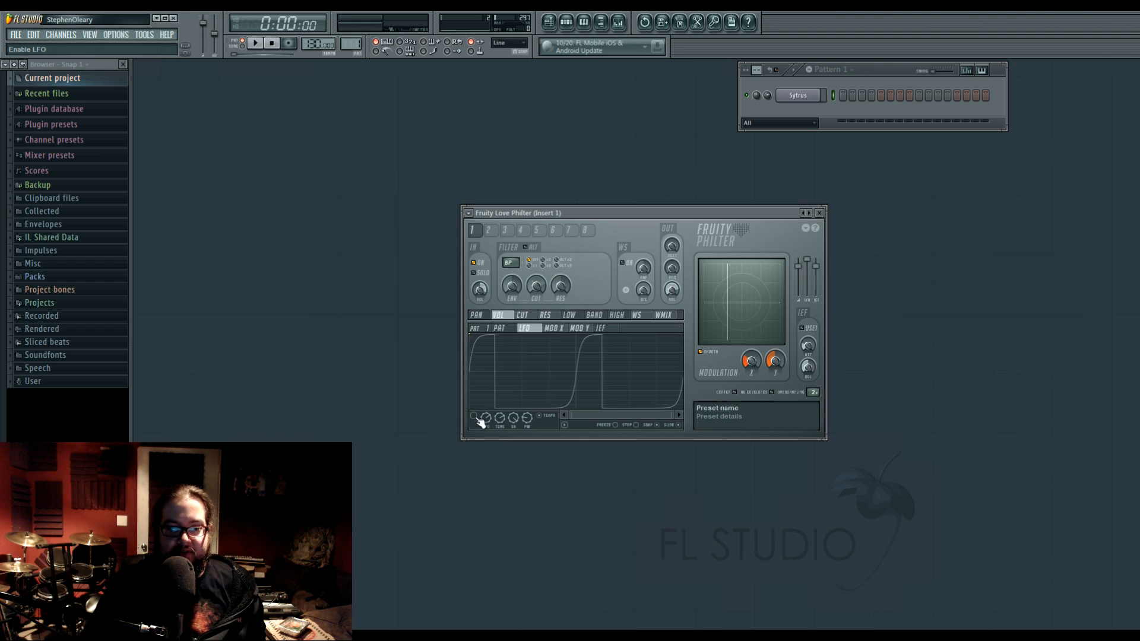
left_click(558, 329)
left_click(579, 329)
left_click(602, 329)
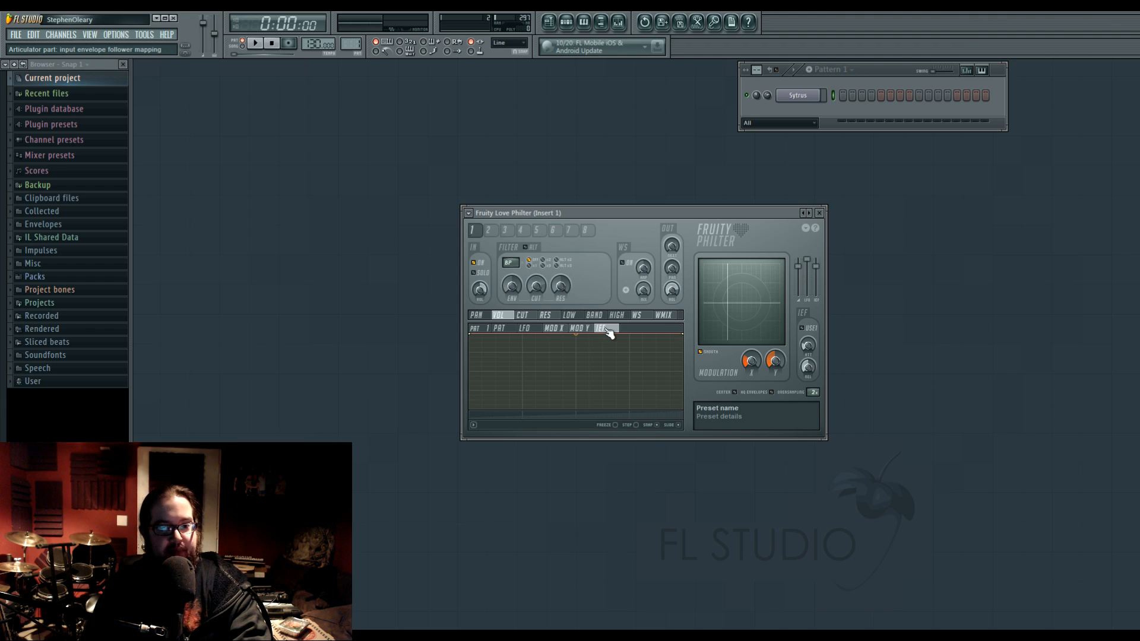
left_click_drag(580, 211, 576, 206)
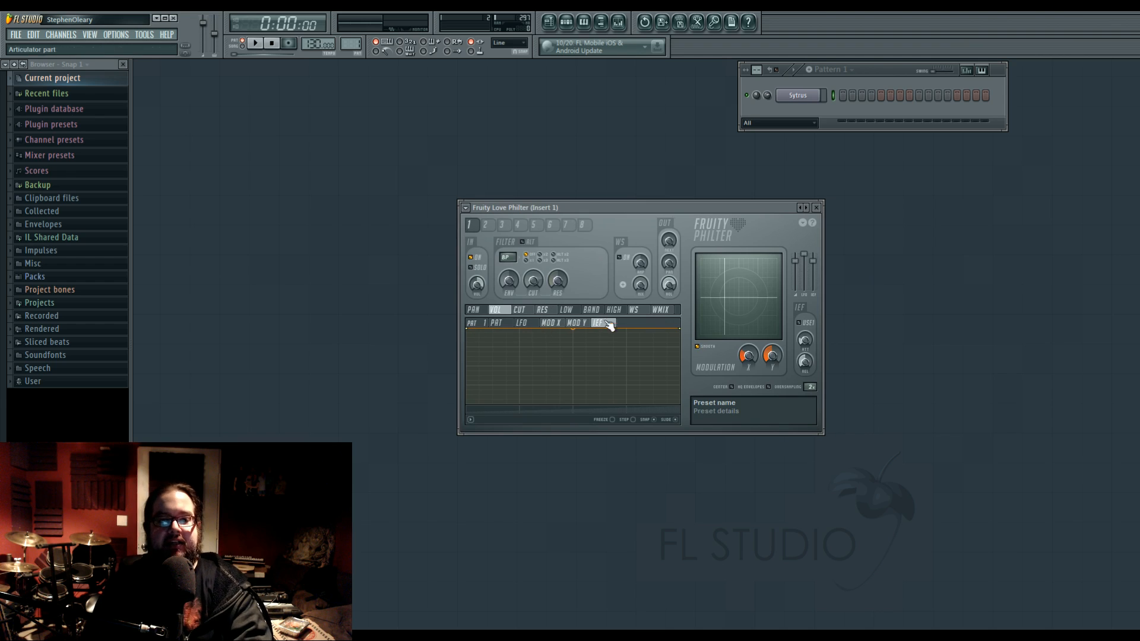
Set filter unit 1's type to LP and shape its cutoff's envelope follower mapping into a rising, upward-bowed curve.
left_click(525, 312)
left_click_drag(508, 258, 543, 268)
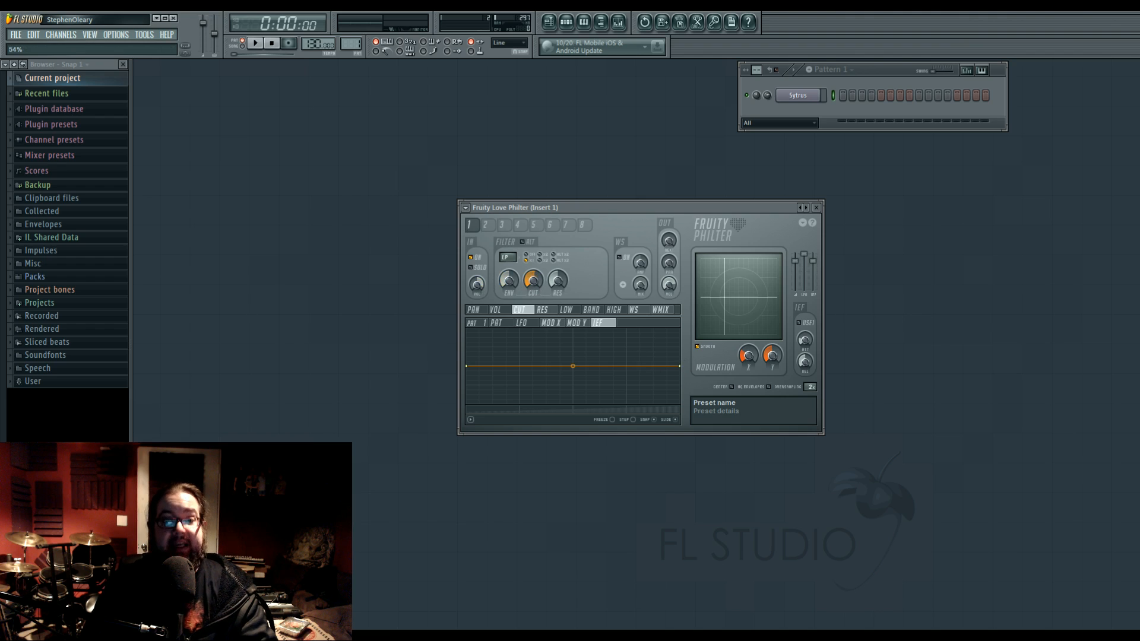
left_click_drag(467, 366, 468, 415)
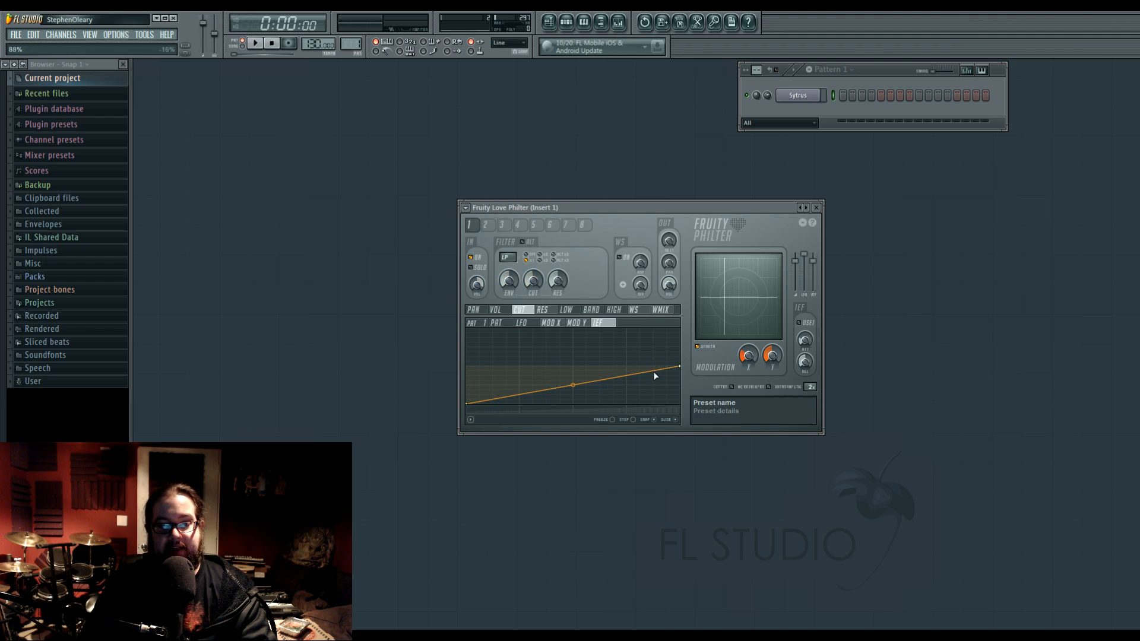
left_click_drag(680, 367, 679, 310)
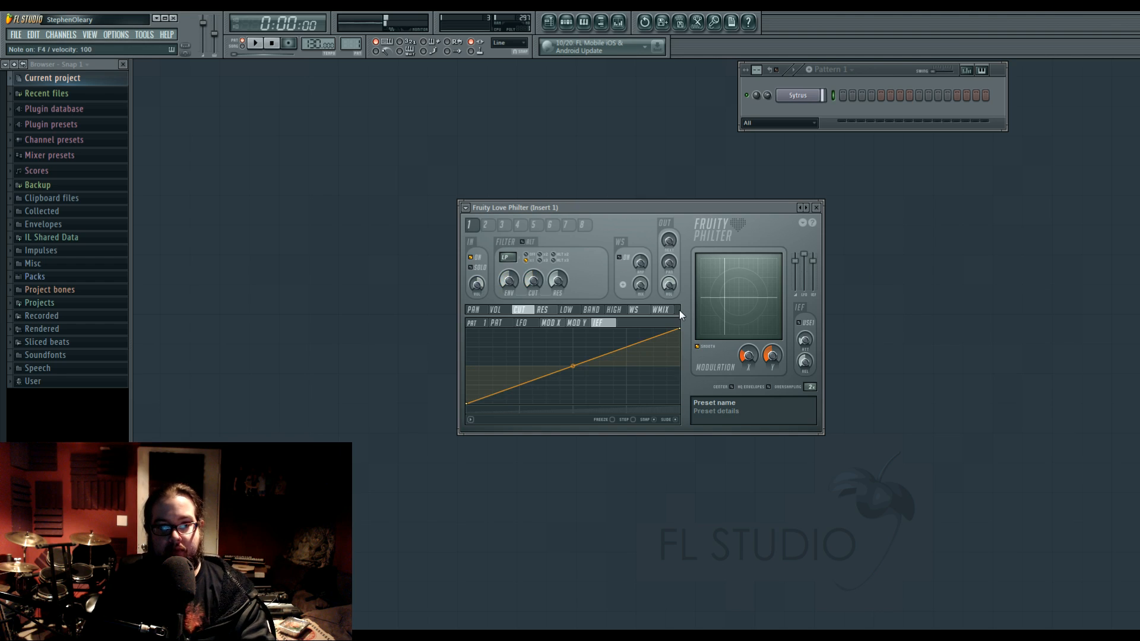
left_click_drag(573, 366, 573, 341)
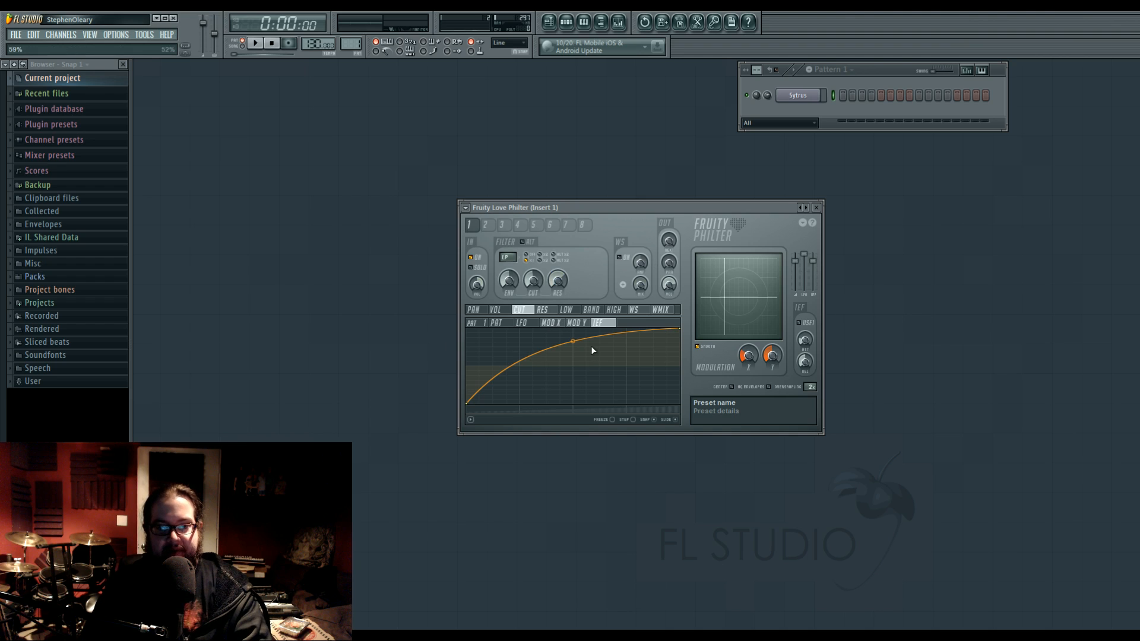
Use filter unit 1 as the envelope follower's input, and check units 3, 4, 7 and 8 before returning to unit 1.
left_click(814, 326)
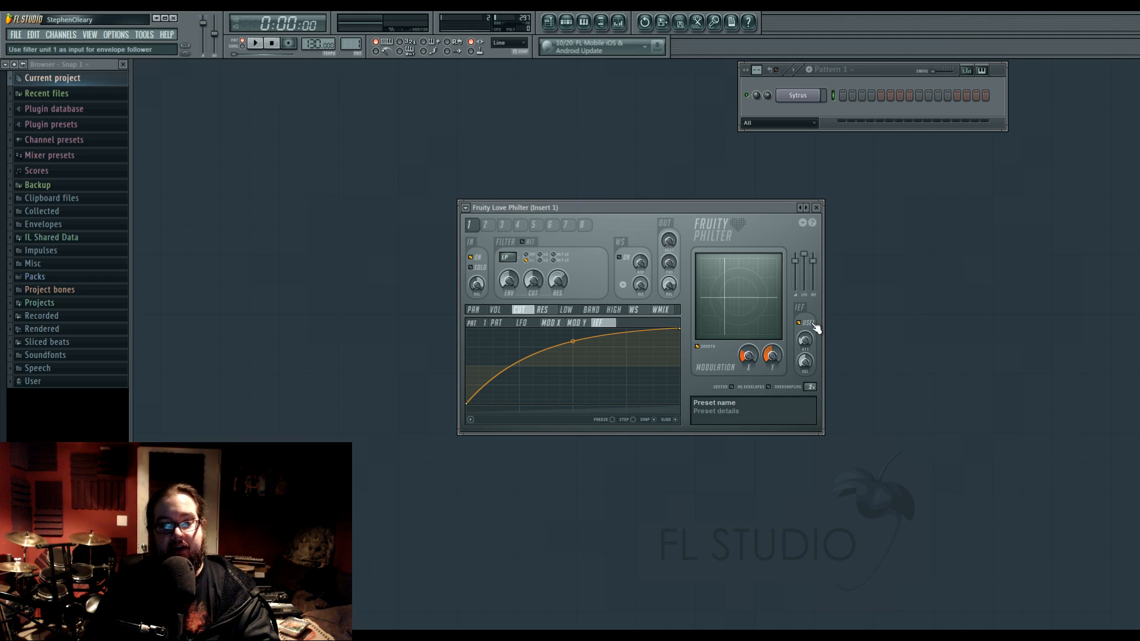
left_click(520, 226)
left_click(505, 226)
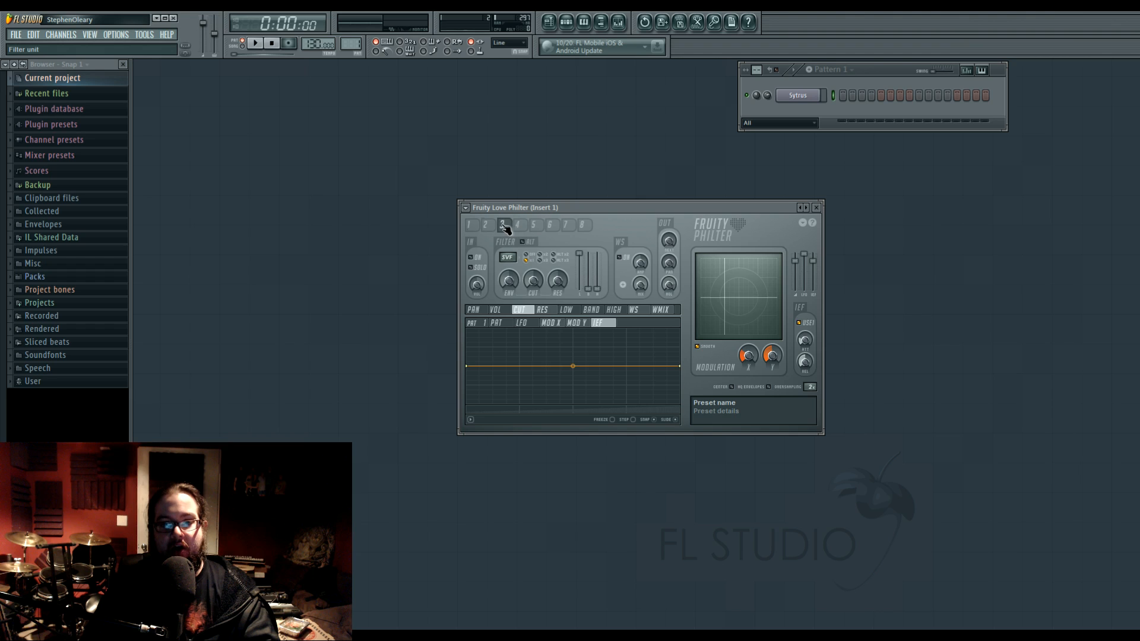
left_click(522, 227)
left_click(569, 227)
left_click(582, 226)
left_click(567, 226)
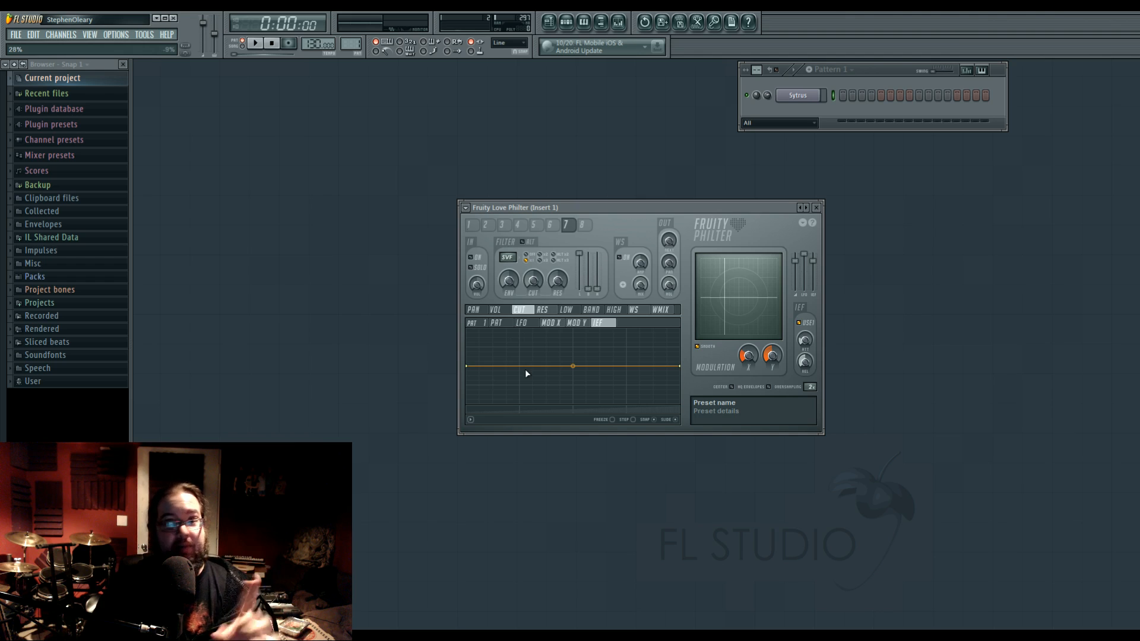
left_click(469, 224)
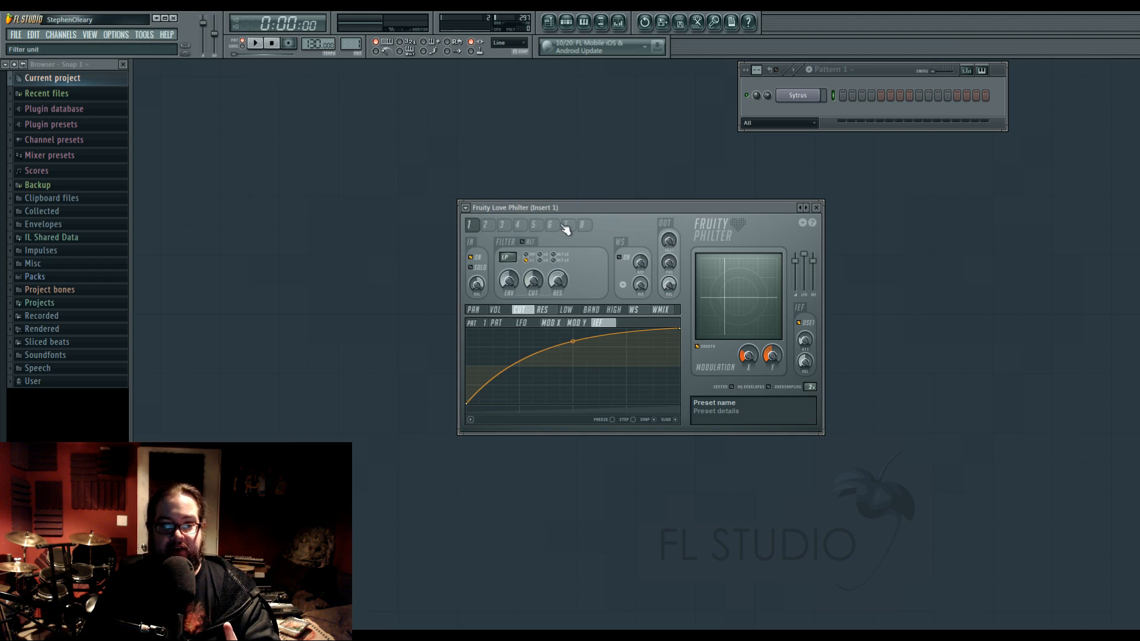
left_click(583, 224)
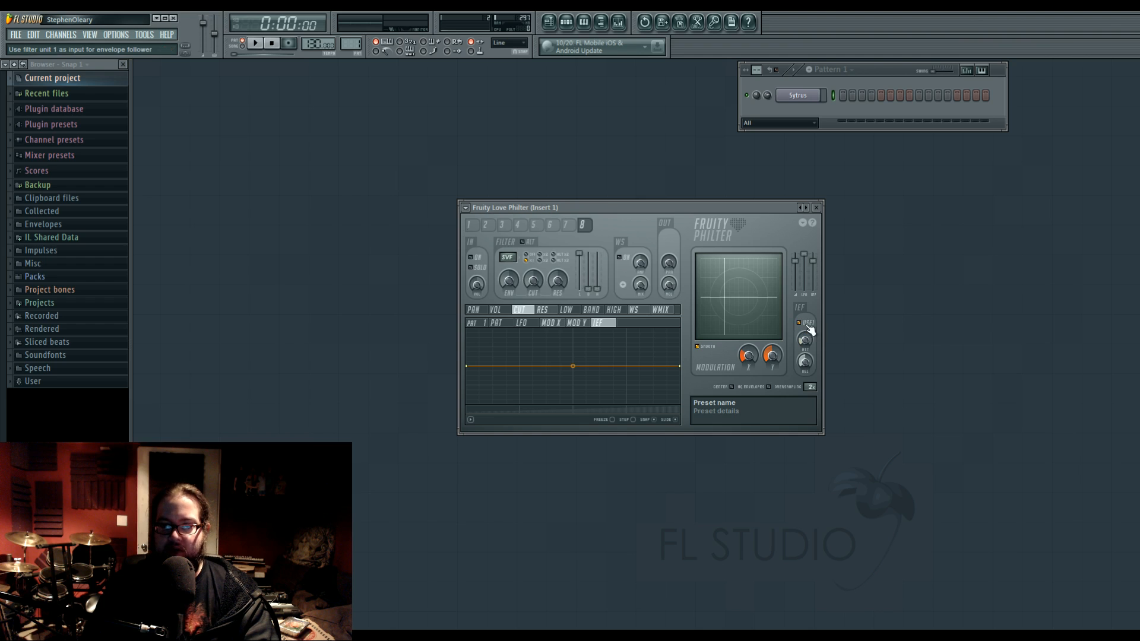
left_click_drag(722, 209, 724, 215)
left_click(474, 232)
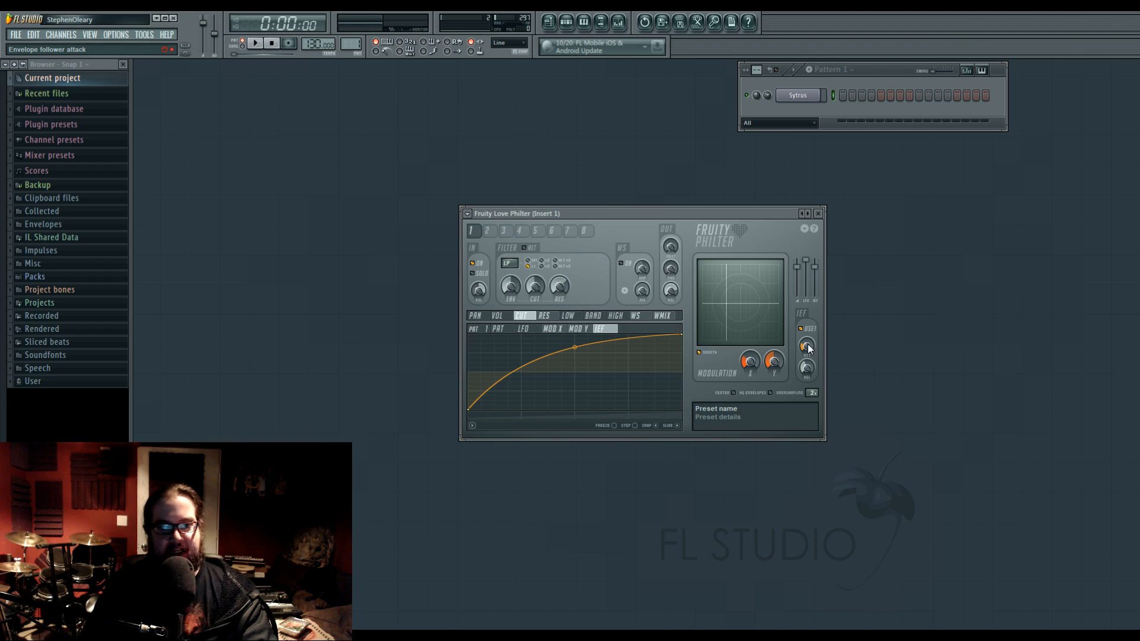
Review filter unit 1's volume articulators, from pattern envelope and LFO to modulation X, and return to the cutoff's envelope follower mapping.
left_click(663, 317)
left_click(497, 315)
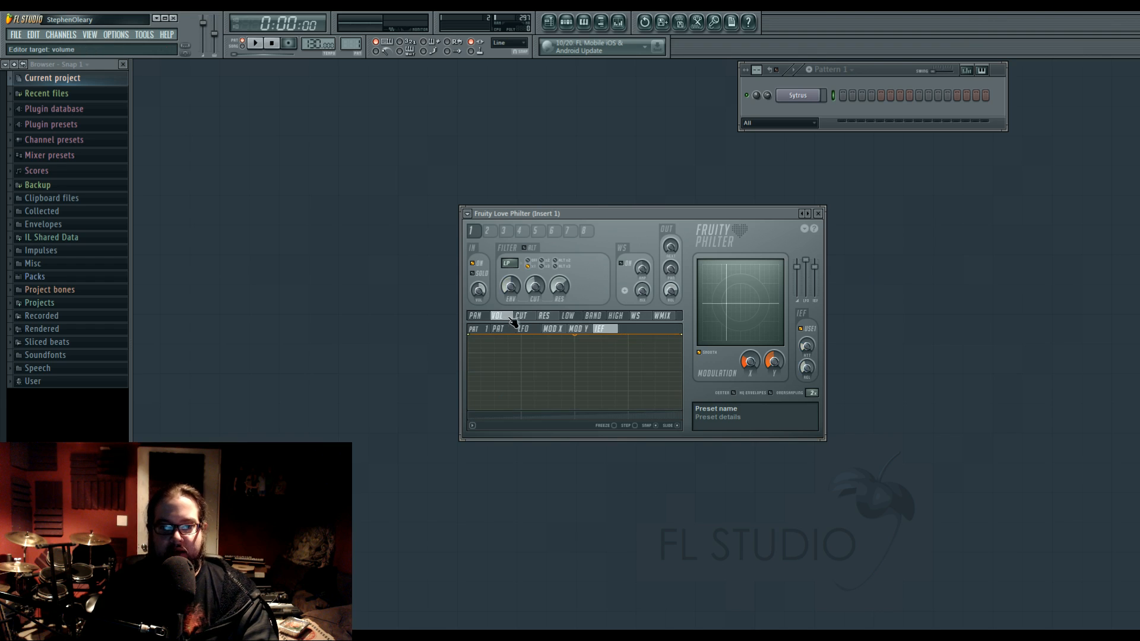
left_click(498, 328)
left_click(526, 329)
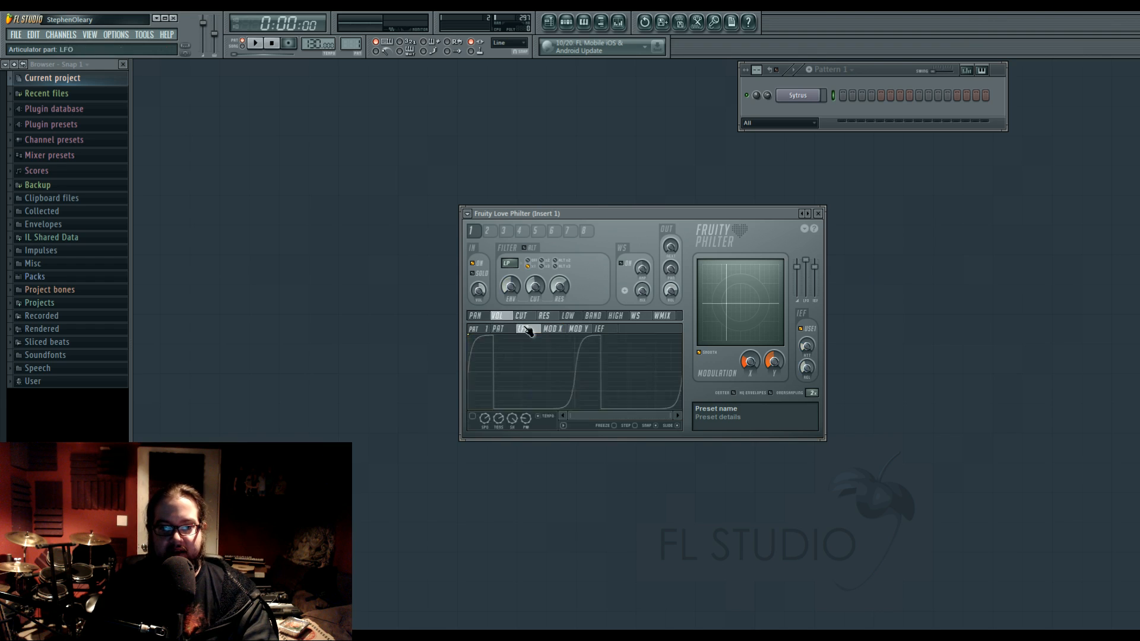
left_click(551, 329)
left_click(526, 329)
left_click(503, 329)
left_click(529, 315)
mouse_move(531, 314)
left_mouse_down()
mouse_move(619, 314)
mouse_move(533, 316)
left_mouse_up()
left_click(580, 329)
left_click(594, 330)
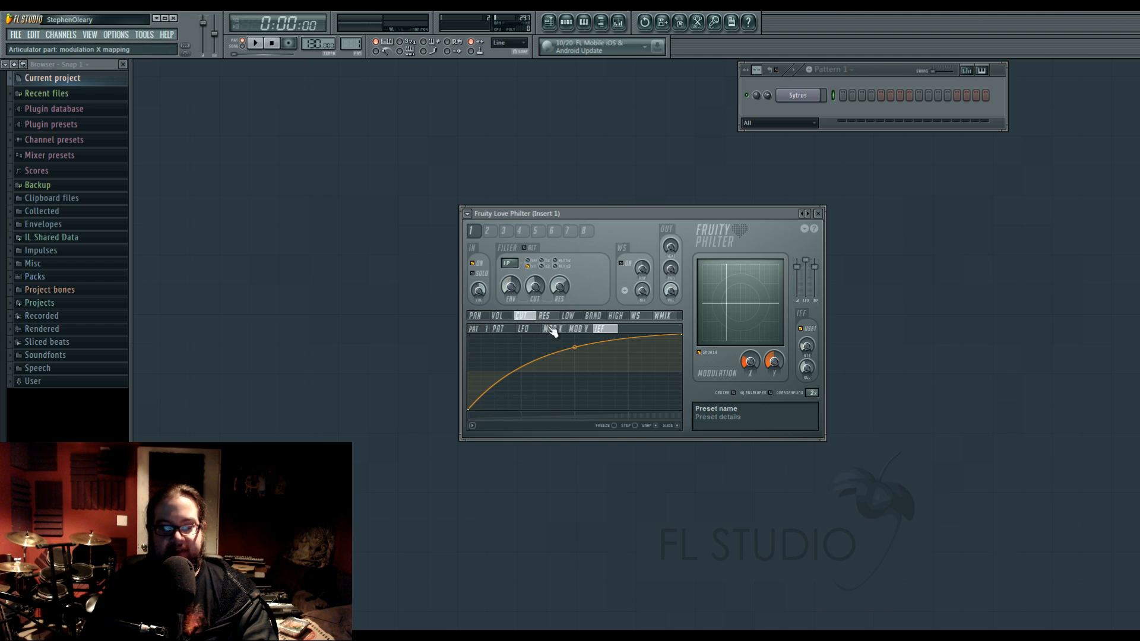
Flatten the cutoff's envelope follower curve to a tension of about 11%.
mouse_move(575, 347)
left_mouse_down()
mouse_move(575, 377)
mouse_move(575, 357)
left_mouse_up()
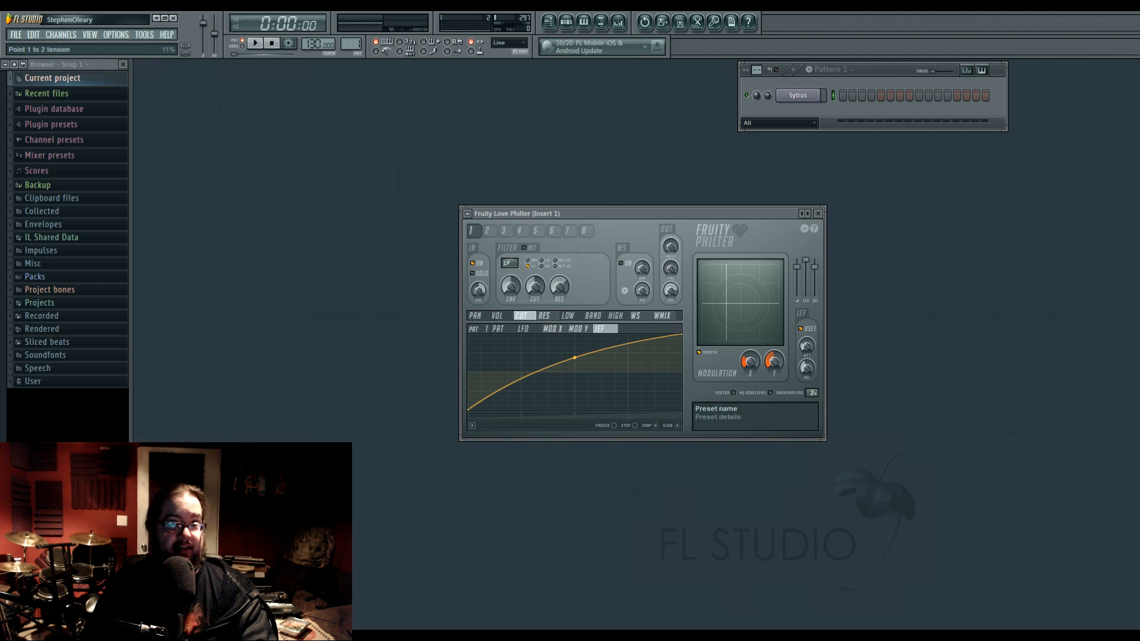
left_click_drag(574, 357, 575, 356)
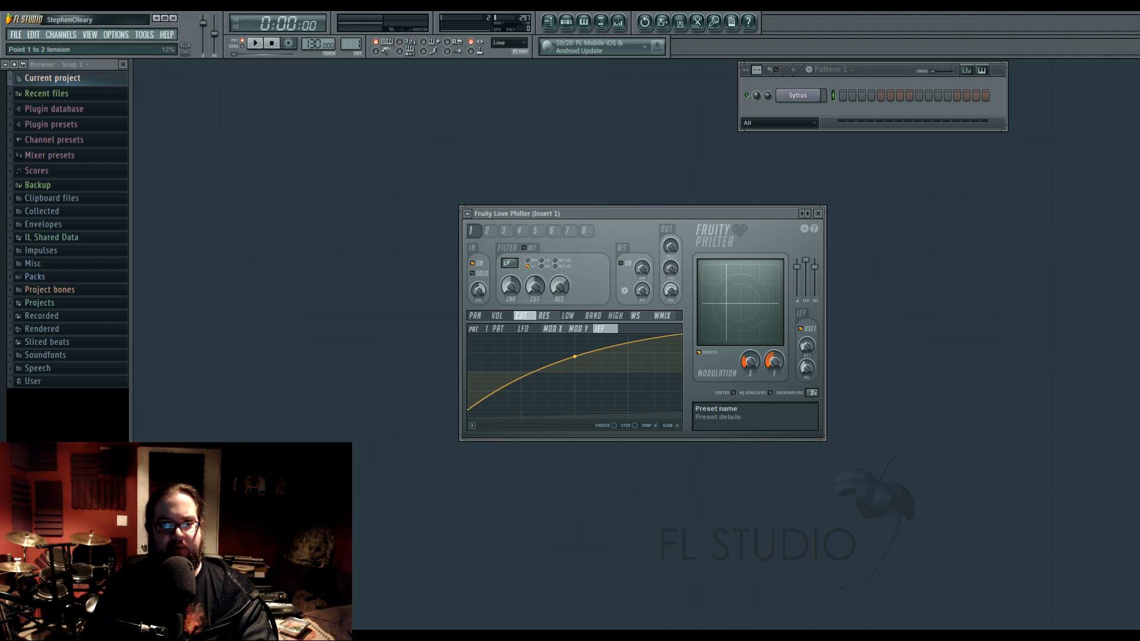
left_click_drag(574, 356, 575, 358)
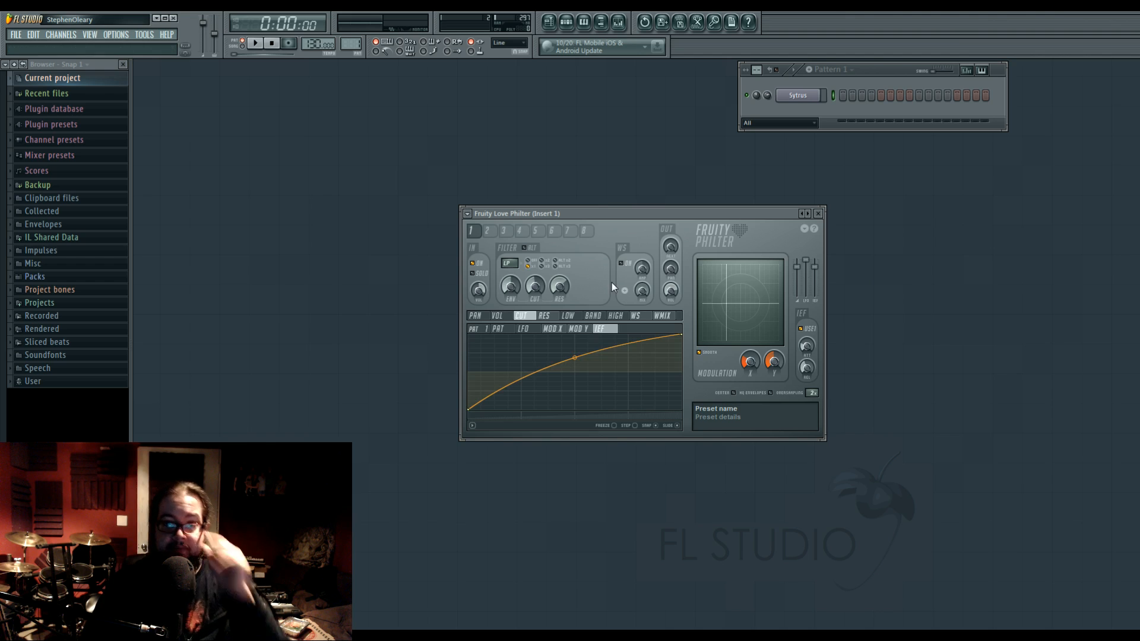
Move the modulation X/Y point to the centre of its pad and try the oversampling factor.
left_click_drag(719, 209, 625, 210)
mouse_move(632, 305)
left_mouse_down()
mouse_move(653, 306)
mouse_move(633, 302)
mouse_move(621, 317)
mouse_move(646, 311)
left_mouse_up()
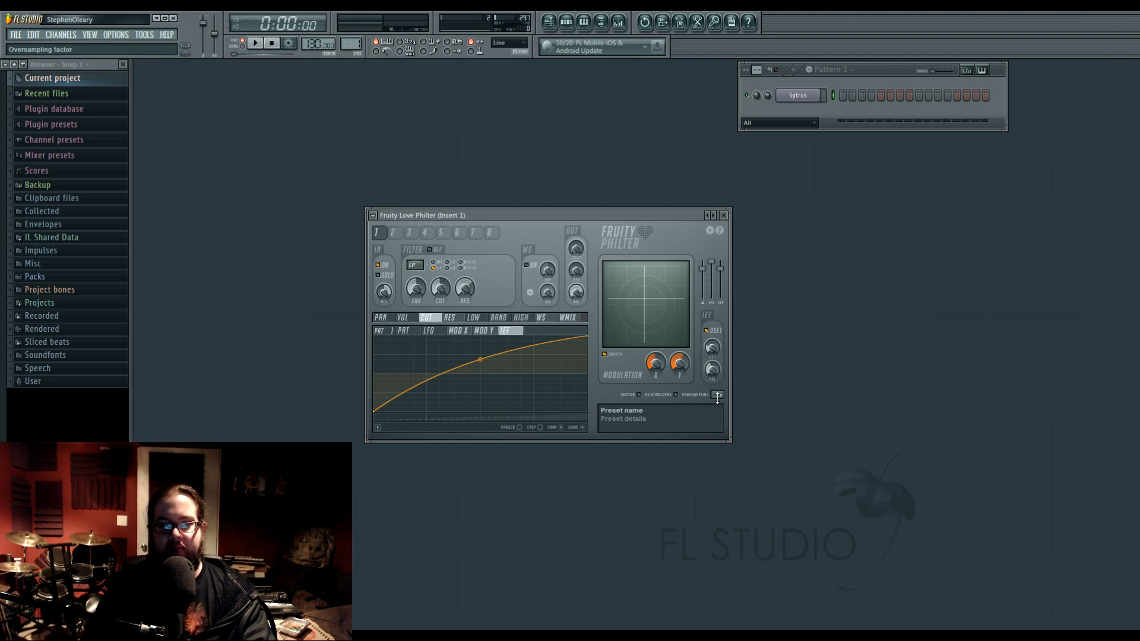
left_click_drag(717, 397, 717, 390)
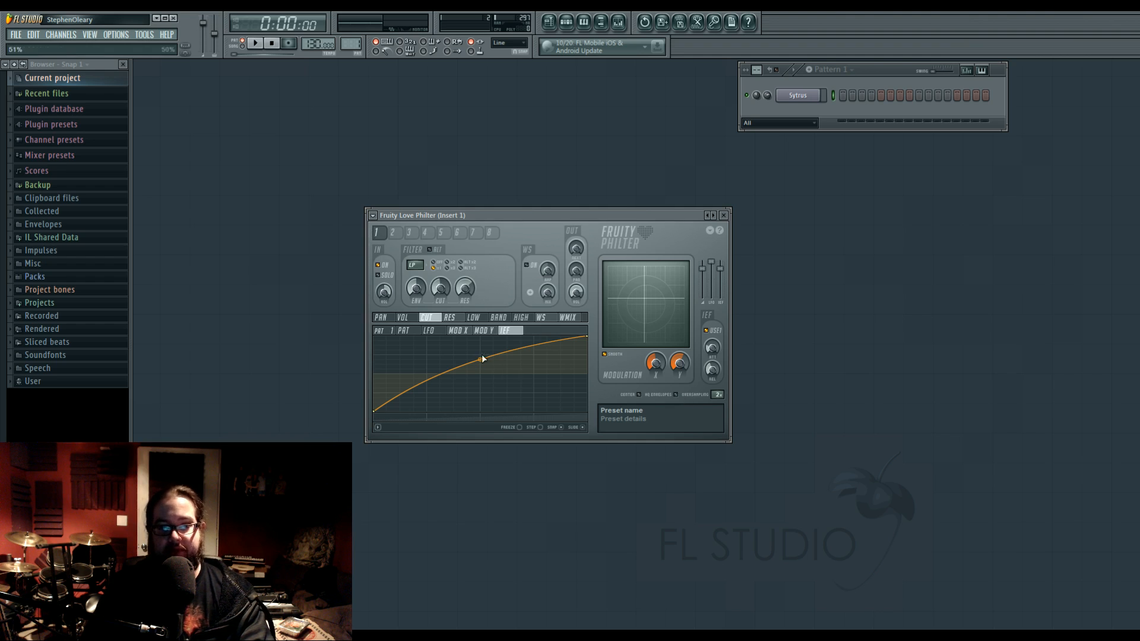
With DC offset removal and the waveshaper enabled, switch the waveshaper to its bipolar curve and shift the middle point off centre.
left_click(639, 395)
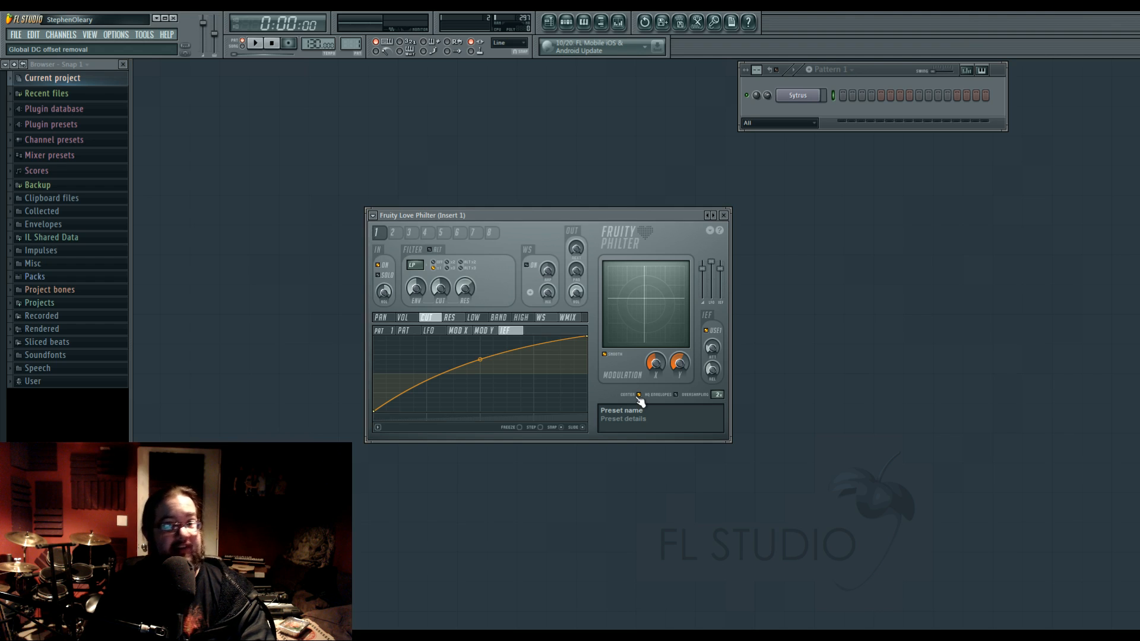
left_click(533, 266)
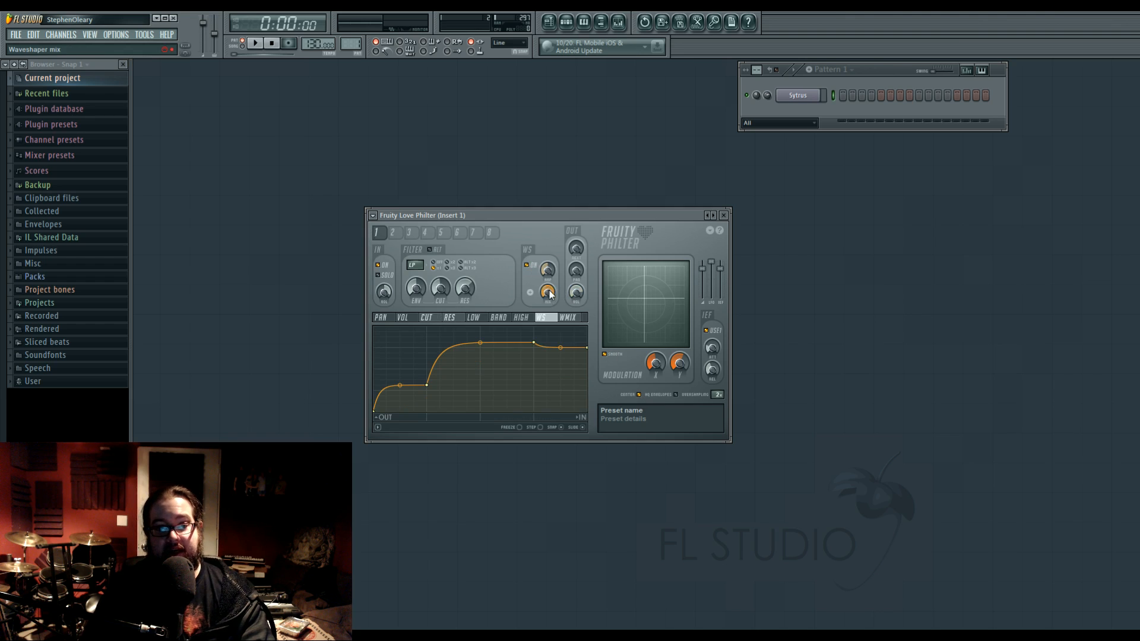
left_click(531, 293)
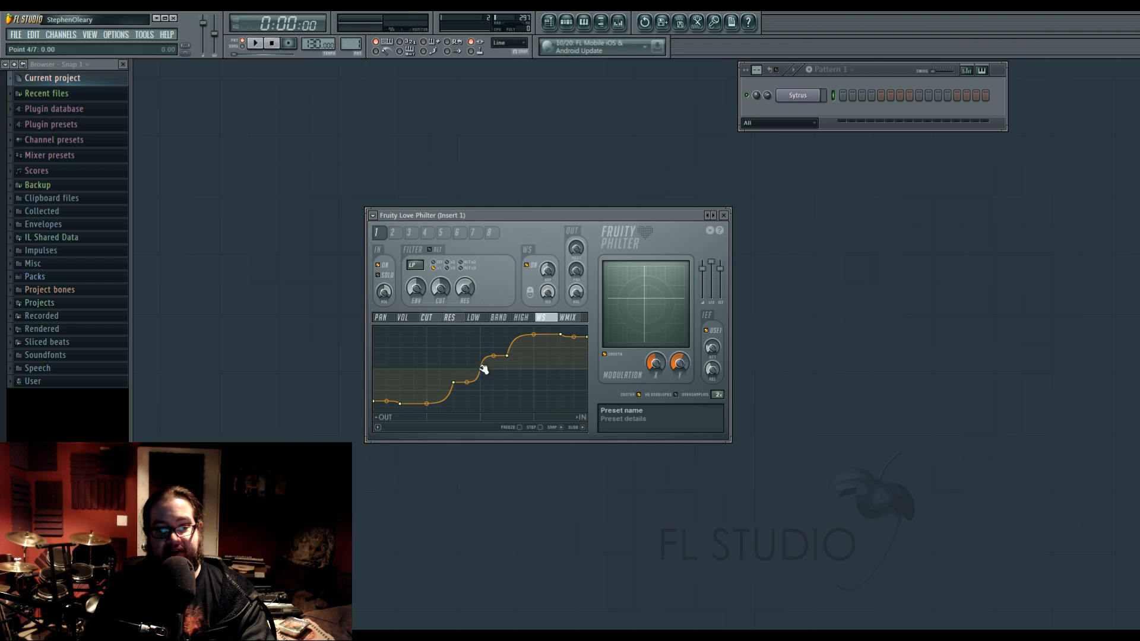
left_click_drag(480, 369, 444, 369)
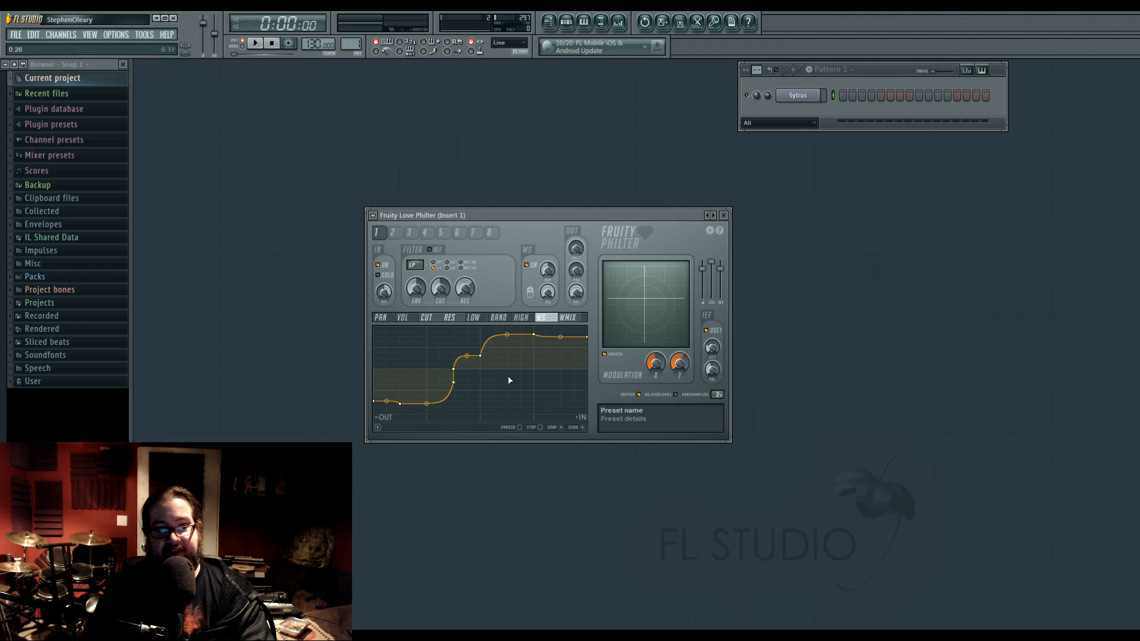
left_click_drag(457, 369, 513, 380)
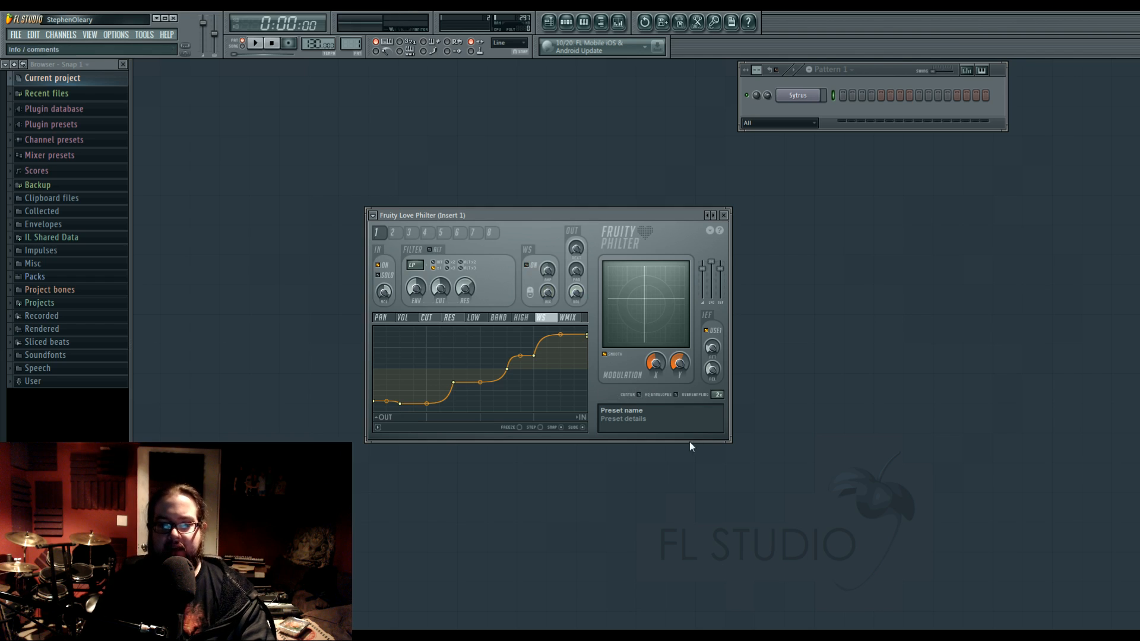
Replace the preset name in the preset comments with the placeholder text dvxcvx.
left_click(622, 411)
left_click(624, 420)
left_click(622, 411)
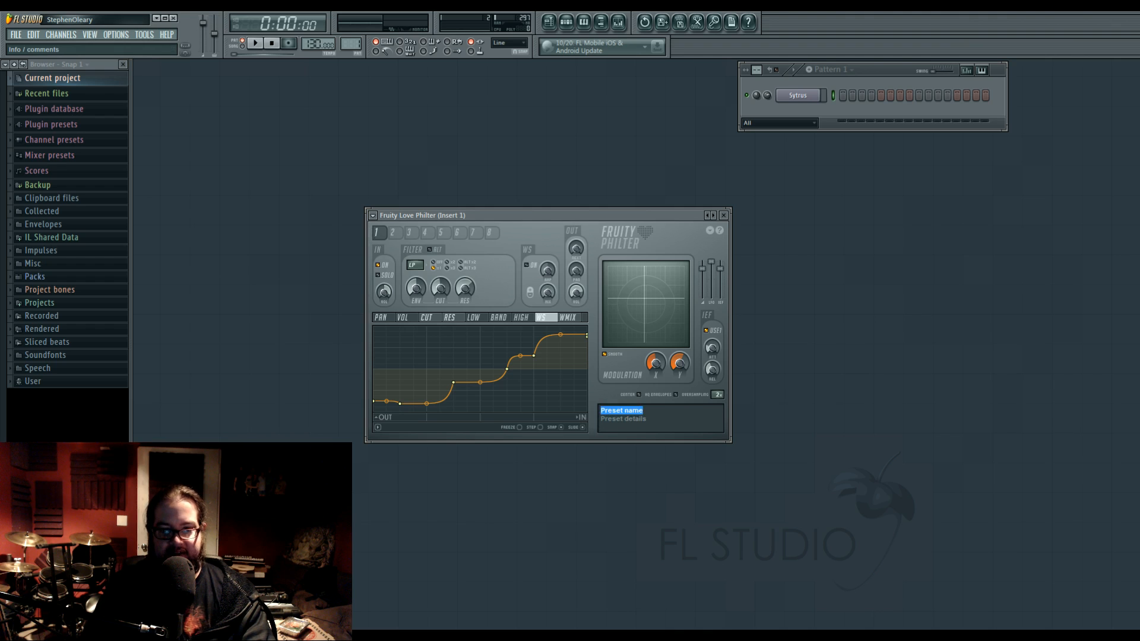
type("dvxcvx")
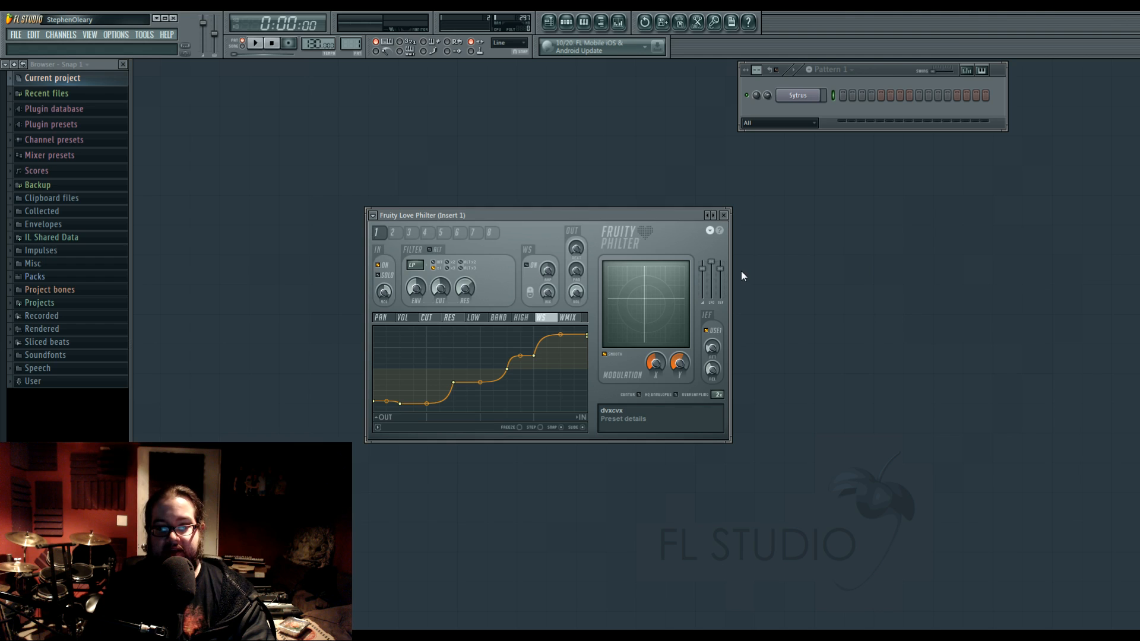
Browse filter unit 1's articulator targets, settle on panning, and enable its LFO.
left_click(425, 318)
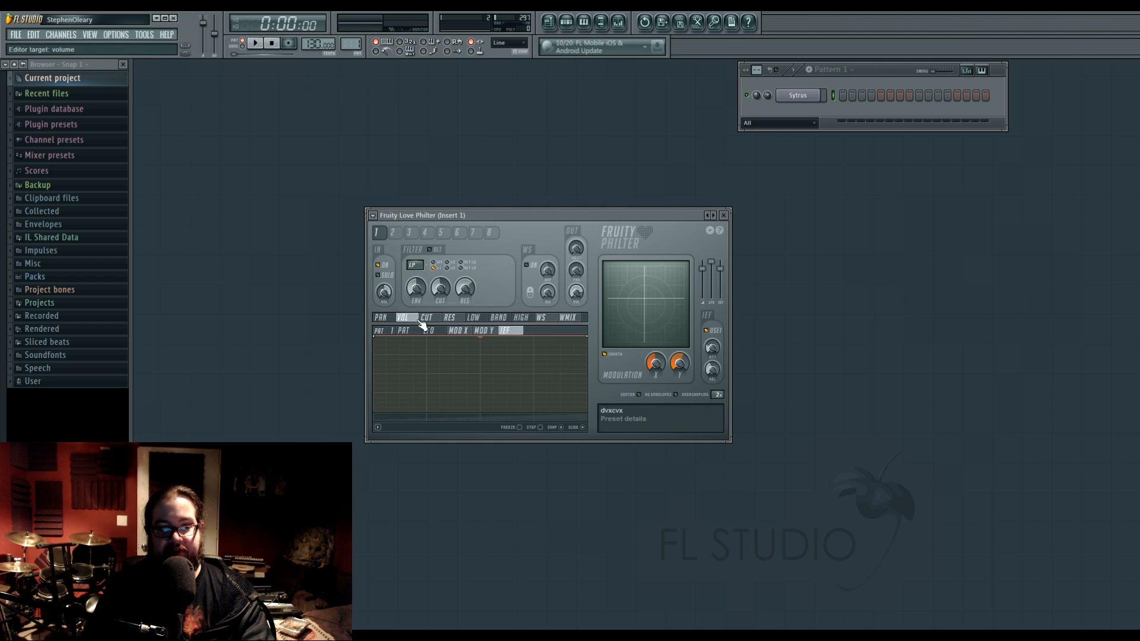
left_click(450, 319)
left_click(402, 319)
left_click(389, 320)
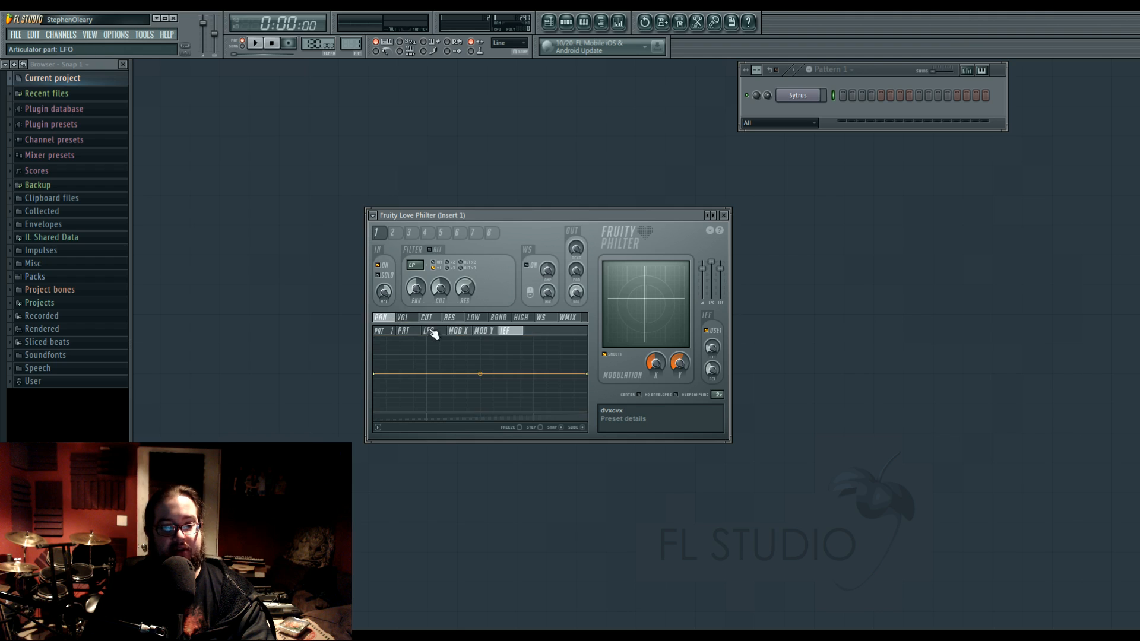
left_click(432, 331)
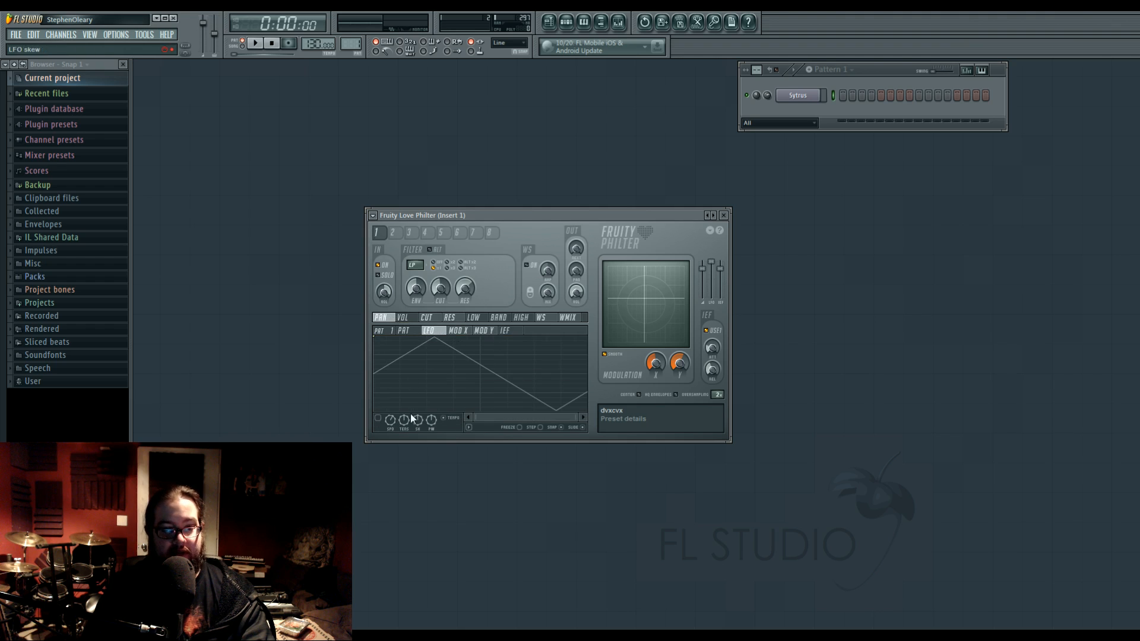
left_click_drag(393, 418, 419, 376)
Draw an LFO envelope for panning that falls in a curve, jumps straight back up and dips slightly.
left_click_drag(516, 396, 416, 397)
right_click(478, 377)
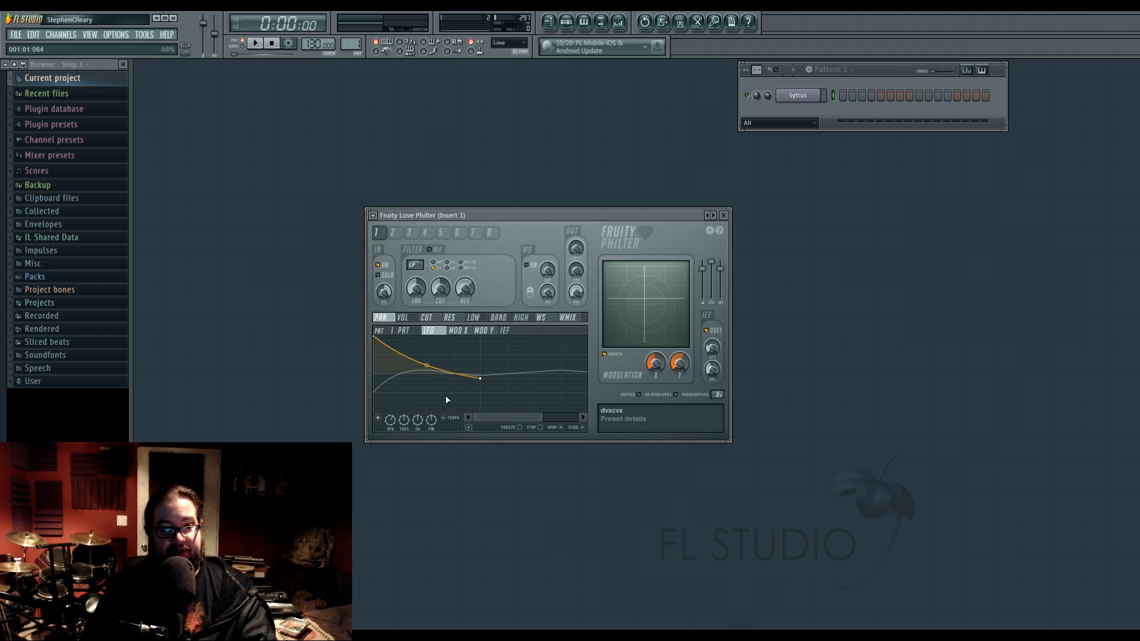
right_click(451, 402)
right_click(529, 346)
left_click_drag(482, 378, 459, 334)
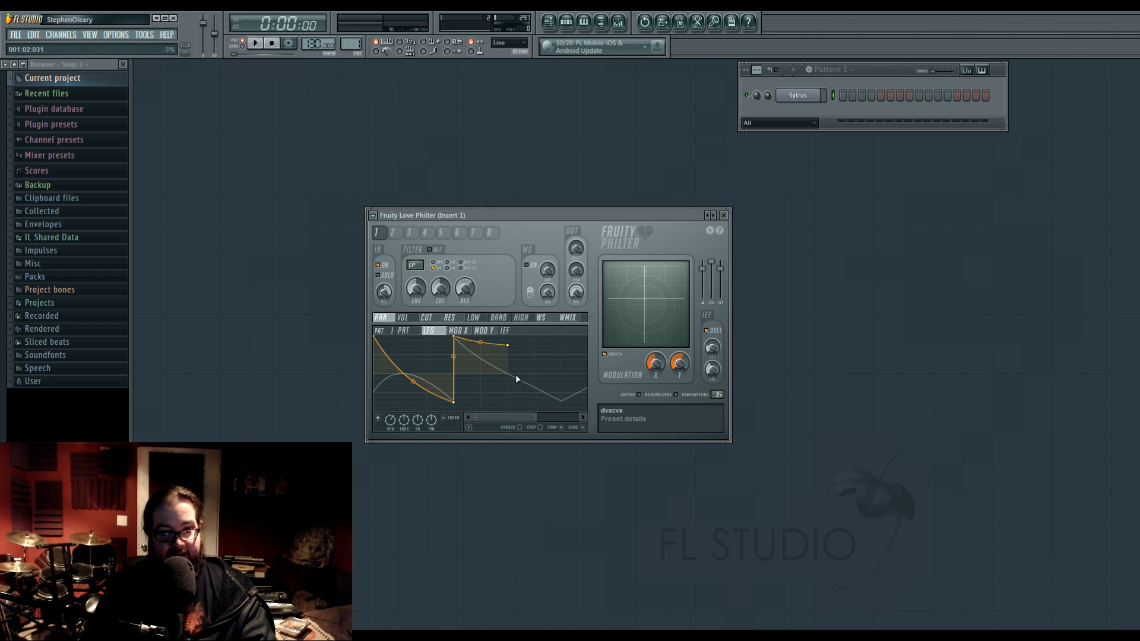
left_click_drag(517, 378, 152, 359)
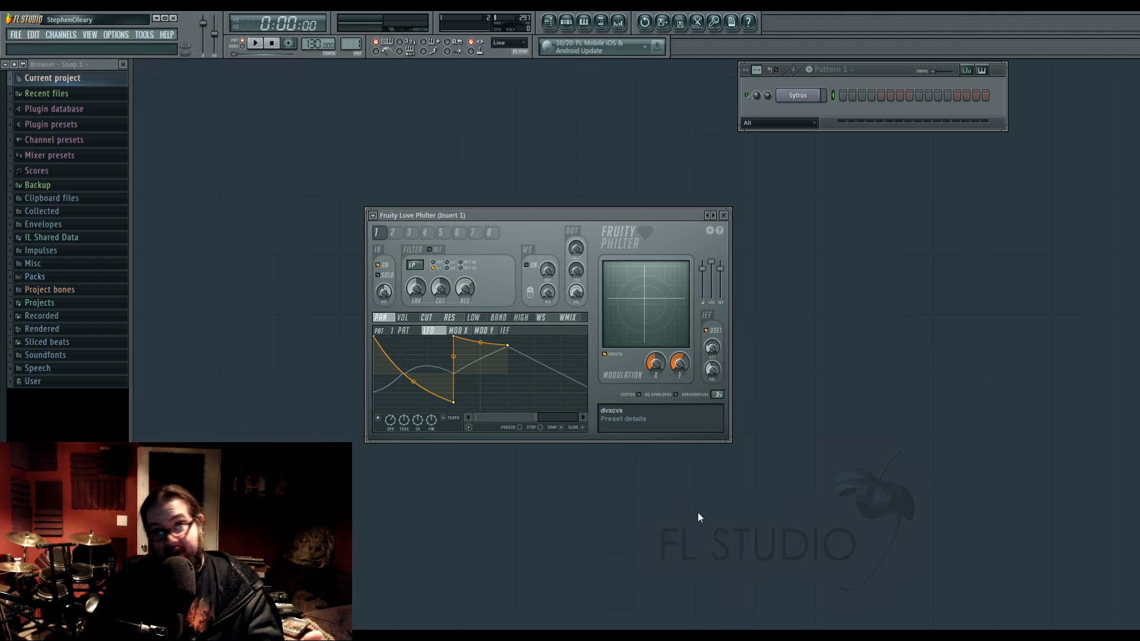